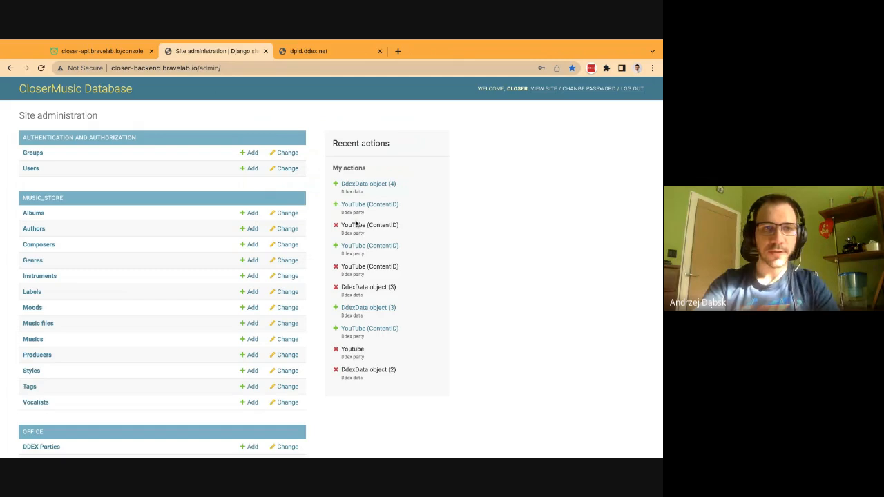
Step: Open the YouTube (ContentID) record among the DDEX Parties and examine its party id
{"action": "scroll", "coordinate": [356, 224], "scroll_direction": "down", "scroll_amount": 3}
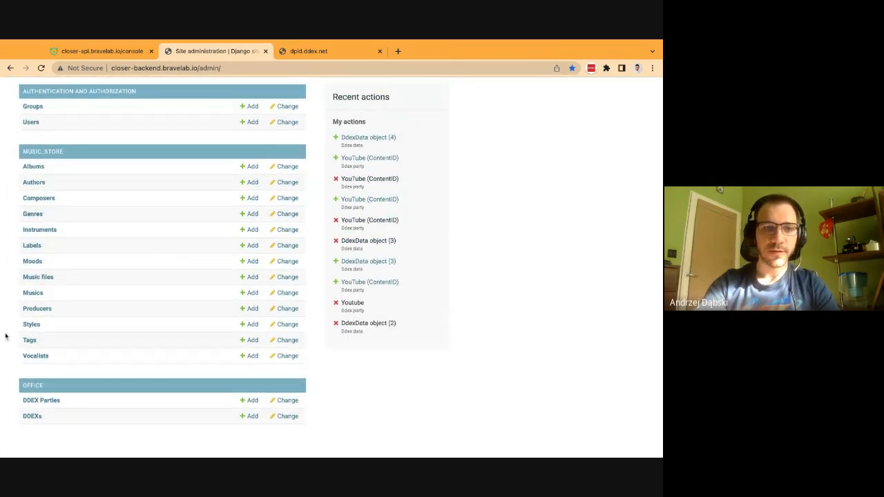
{"action": "left_click", "coordinate": [42, 400]}
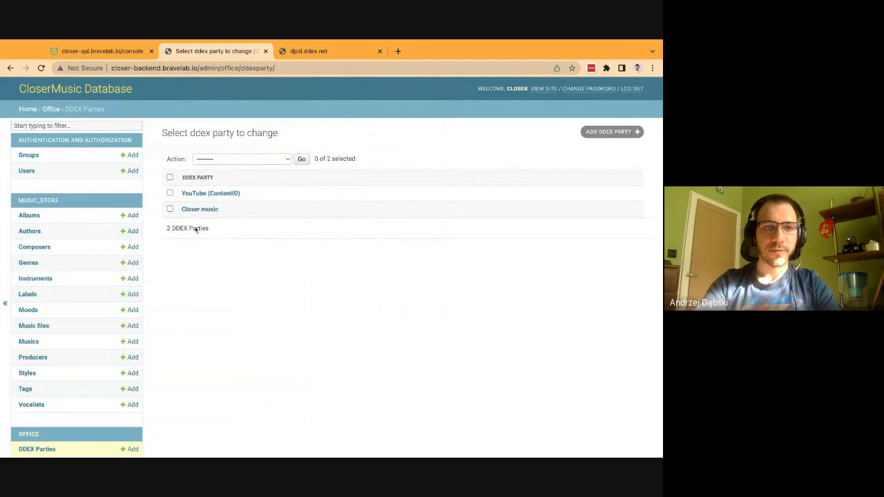
{"action": "left_click_drag", "start_coordinate": [249, 196], "coordinate": [182, 197]}
{"action": "left_click", "coordinate": [170, 199]}
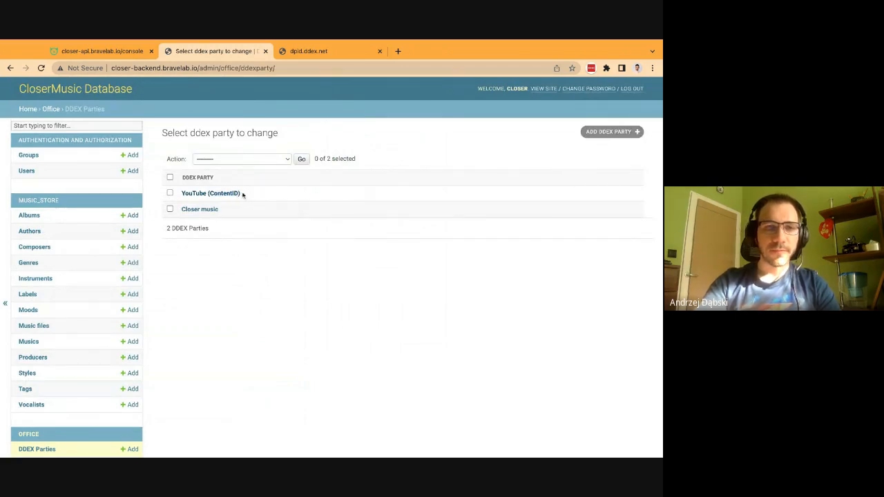
{"action": "left_click_drag", "start_coordinate": [243, 196], "coordinate": [193, 196]}
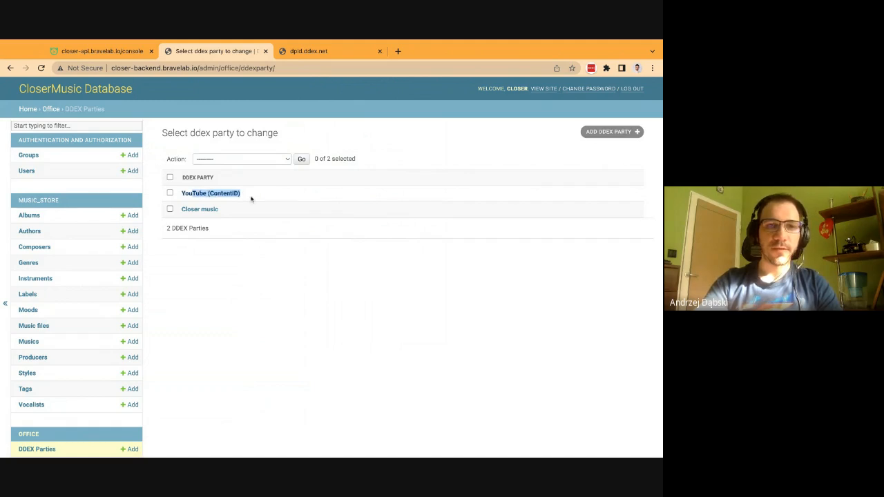
{"action": "left_click", "coordinate": [194, 197]}
{"action": "left_click", "coordinate": [300, 174]}
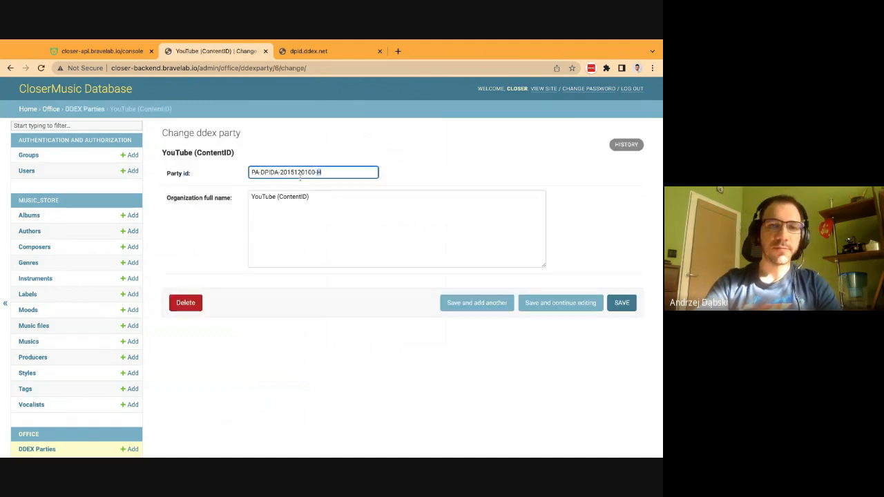
{"action": "left_click_drag", "start_coordinate": [192, 174], "coordinate": [166, 174]}
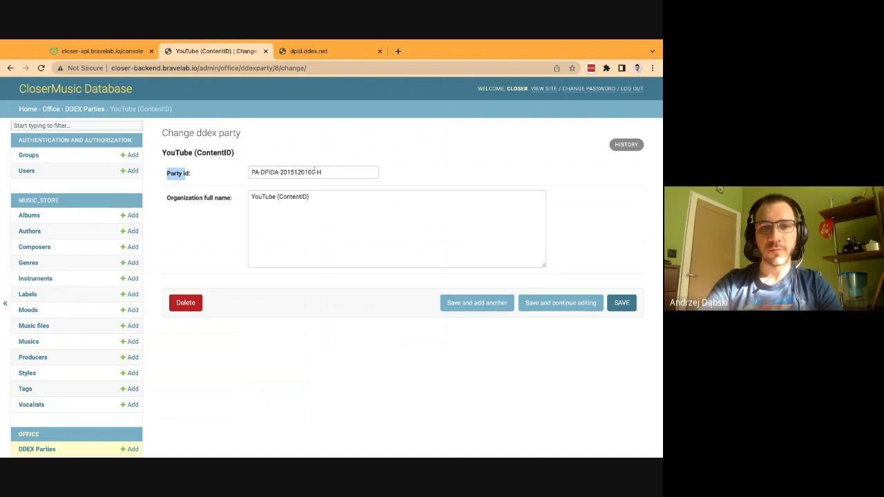
Step: Search the DDEX Party Registry on dpid.ddex.net for "youtube" by Company Name
{"action": "left_click", "coordinate": [356, 53]}
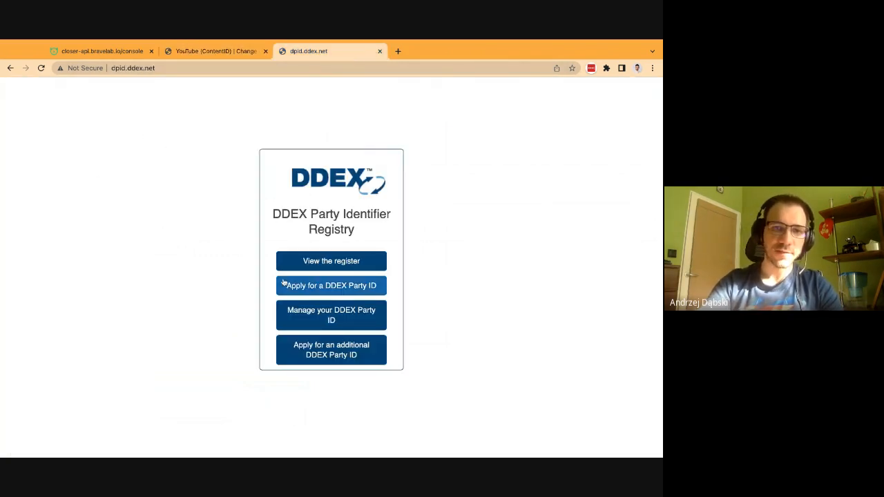
{"action": "left_click", "coordinate": [309, 270]}
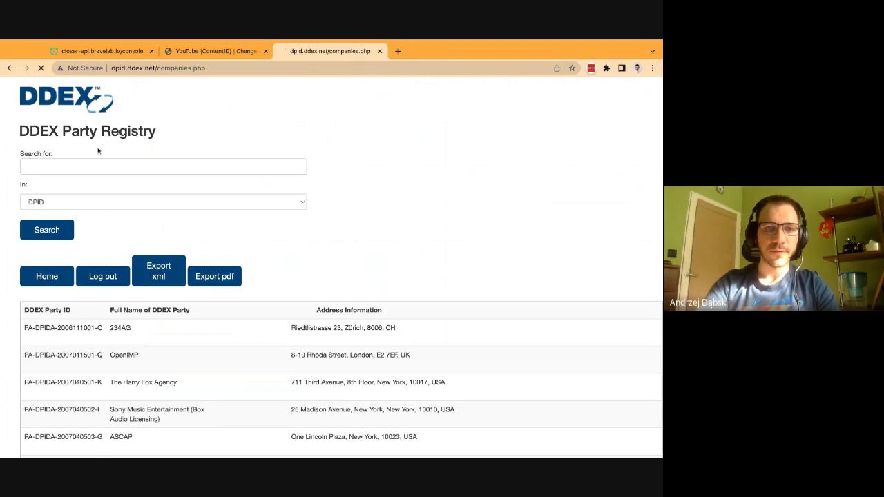
{"action": "scroll", "coordinate": [97, 164], "scroll_direction": "down", "scroll_amount": 3}
{"action": "scroll", "coordinate": [100, 159], "scroll_direction": "up", "scroll_amount": 3}
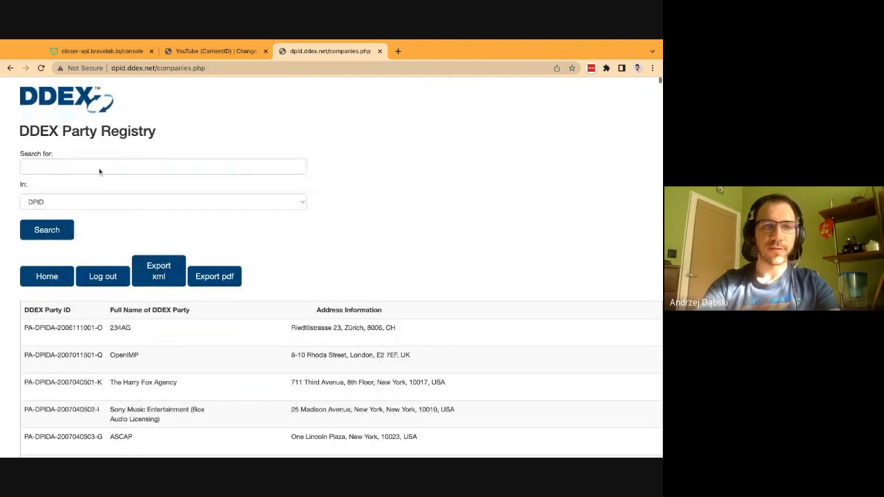
{"action": "left_click", "coordinate": [80, 199]}
{"action": "left_click", "coordinate": [79, 215]}
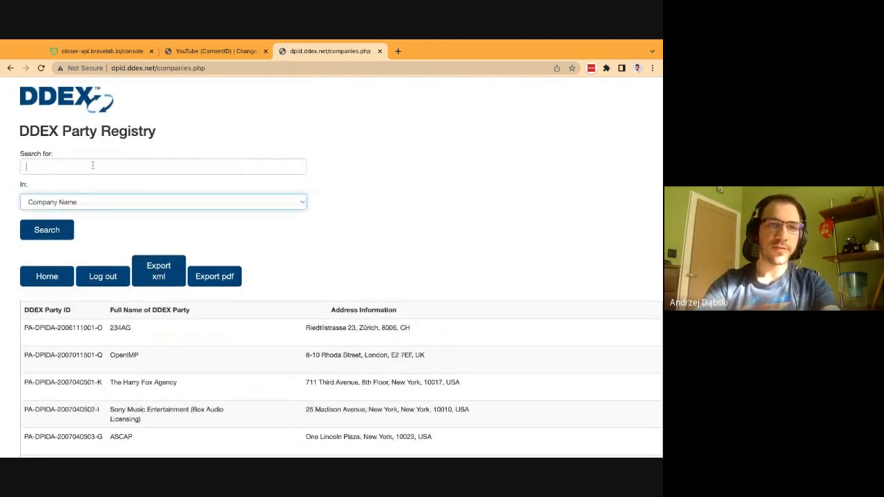
{"action": "left_click", "coordinate": [93, 166]}
{"action": "type", "text": "youtube"}
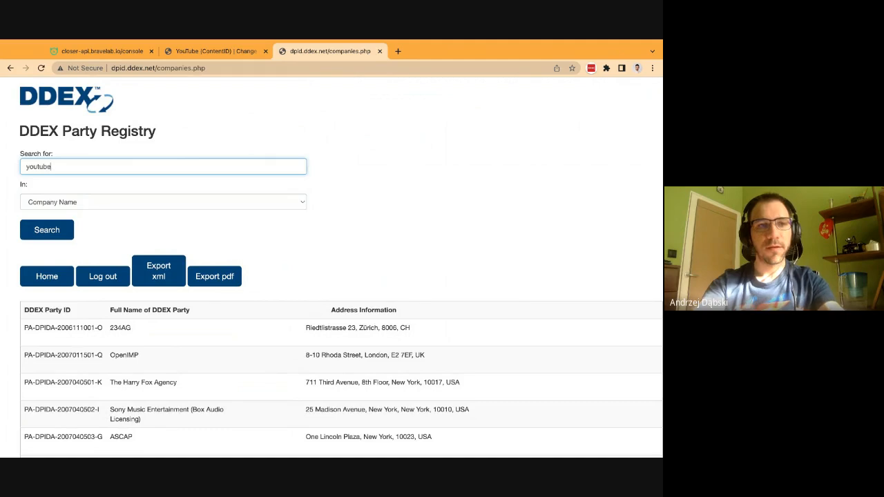
{"action": "key", "text": "Return"}
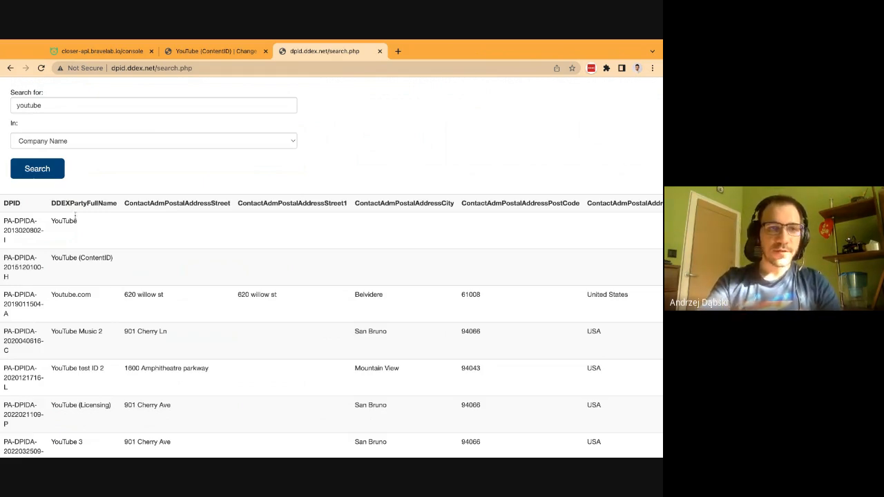
Step: Return to the YouTube (ContentID) party record in the CloserMusic admin and save it, keeping it open for editing
{"action": "left_click", "coordinate": [231, 55]}
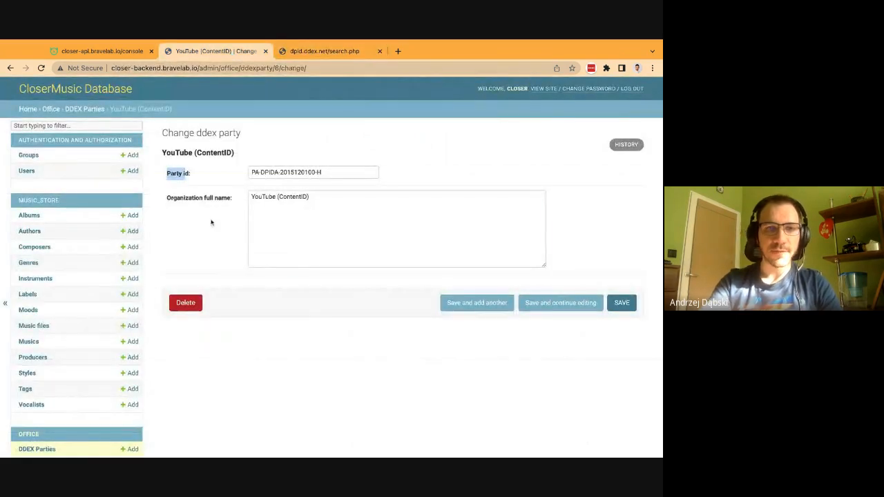
{"action": "scroll", "coordinate": [83, 255], "scroll_direction": "down", "scroll_amount": 1}
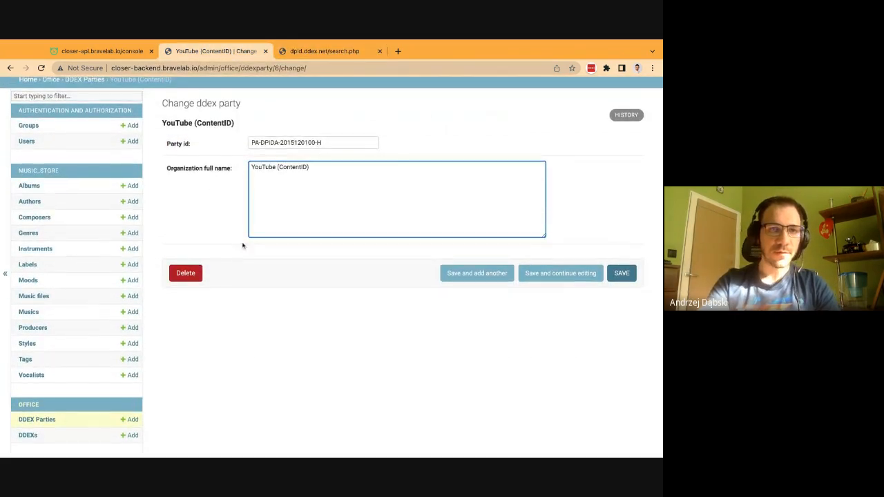
{"action": "left_click", "coordinate": [560, 273]}
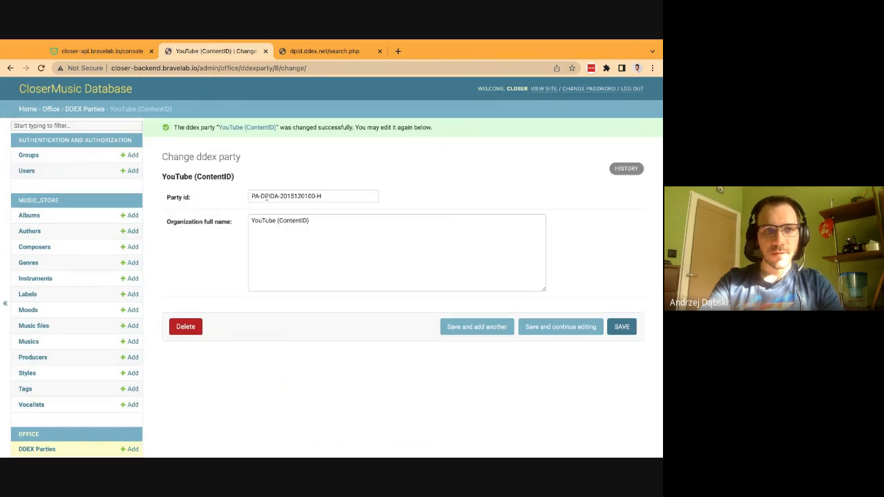
Step: Start a new DDEX data entry with Closer music as creator party and YouTube (ContentID) as message recipient
{"action": "scroll", "coordinate": [140, 379], "scroll_direction": "down", "scroll_amount": 1}
{"action": "left_click", "coordinate": [27, 433]}
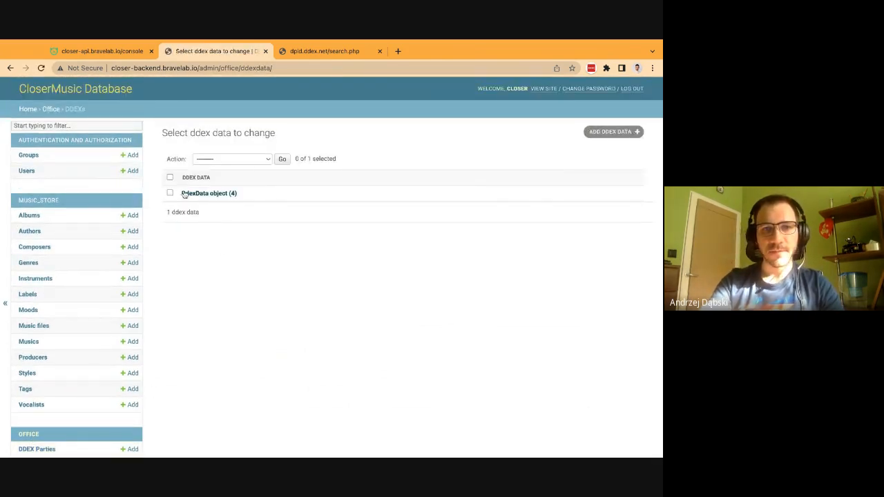
{"action": "left_click", "coordinate": [612, 133]}
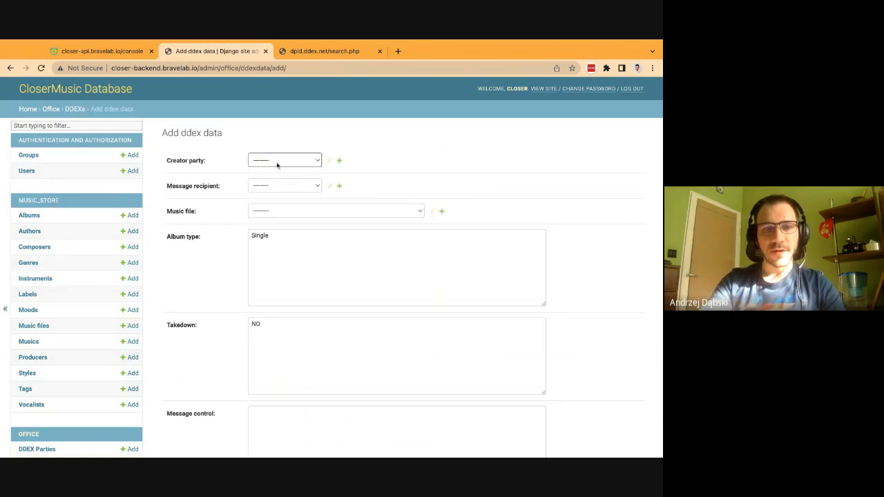
{"action": "left_click_drag", "start_coordinate": [204, 161], "coordinate": [167, 161]}
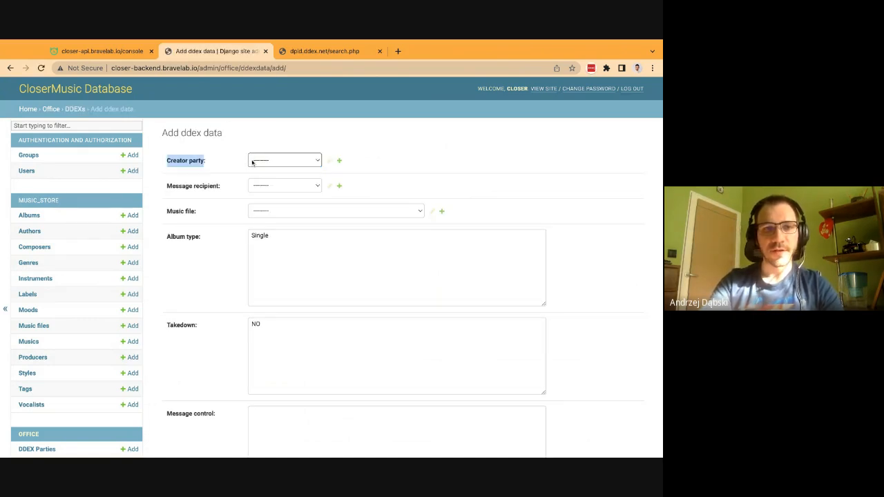
{"action": "left_click", "coordinate": [256, 174]}
{"action": "left_click", "coordinate": [207, 181]}
{"action": "left_click", "coordinate": [275, 187]}
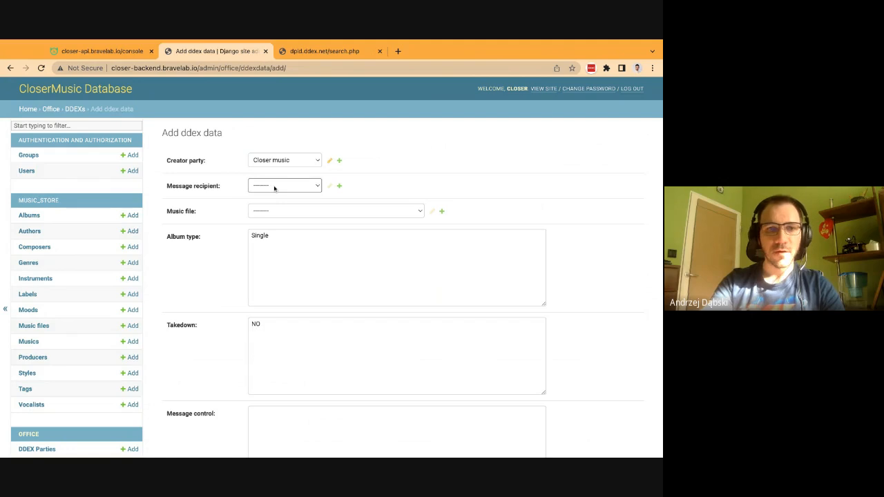
{"action": "left_click", "coordinate": [276, 208]}
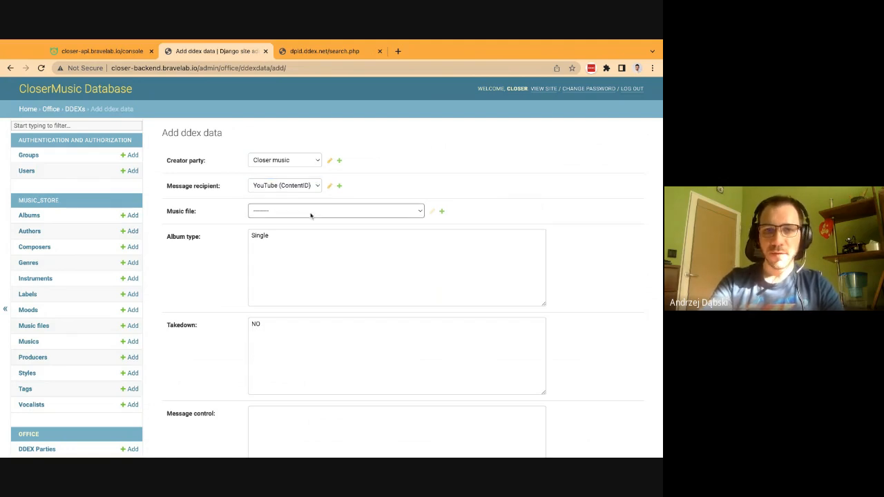
Step: Choose the instrumental "Deep Into Night" track as the entry's music file
{"action": "left_click", "coordinate": [311, 214]}
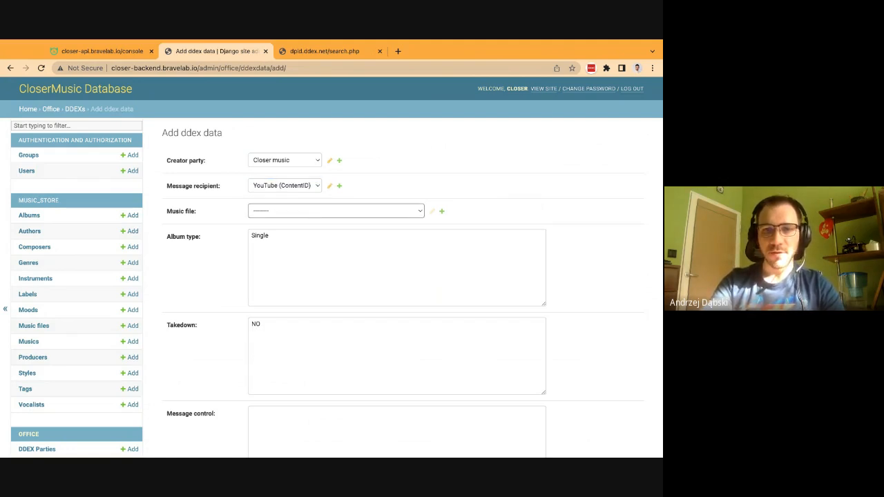
{"action": "left_click", "coordinate": [378, 241]}
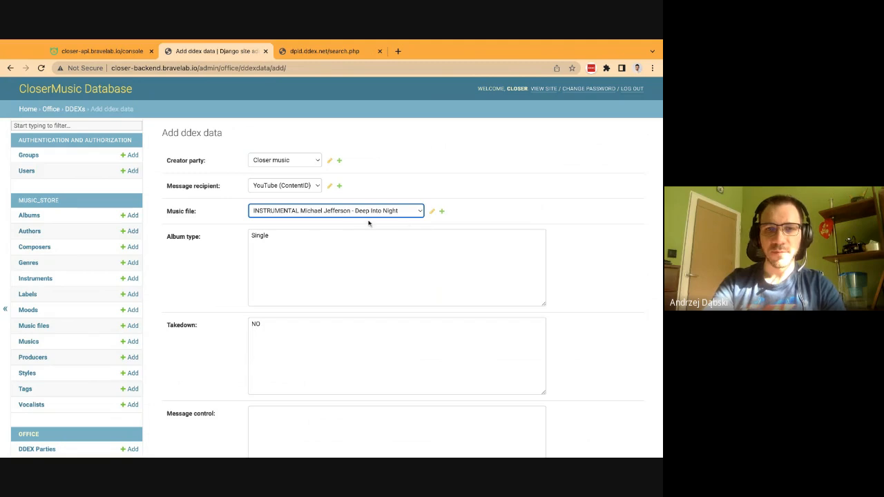
{"action": "left_click", "coordinate": [369, 246]}
Step: Review the default values of the Album type and Takedown fields in the new DDEX data entry
{"action": "scroll", "coordinate": [302, 284], "scroll_direction": "down", "scroll_amount": 3}
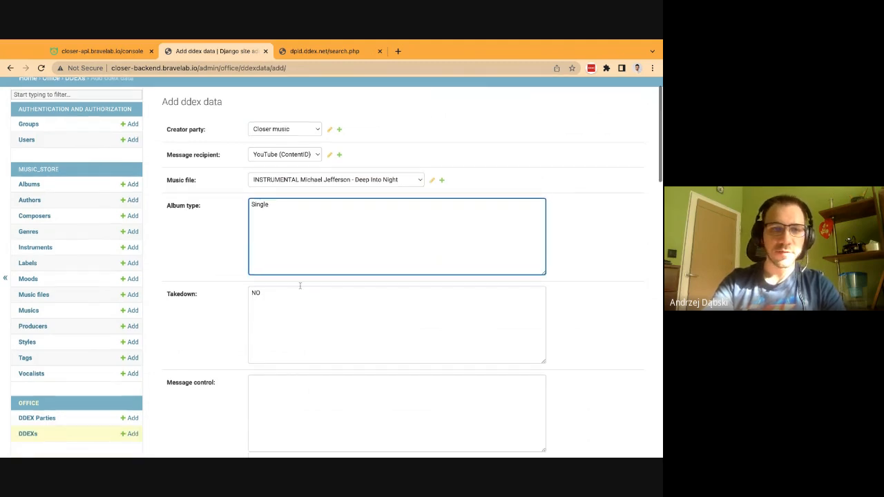
{"action": "left_click", "coordinate": [285, 272]}
{"action": "scroll", "coordinate": [283, 181], "scroll_direction": "down", "scroll_amount": 2}
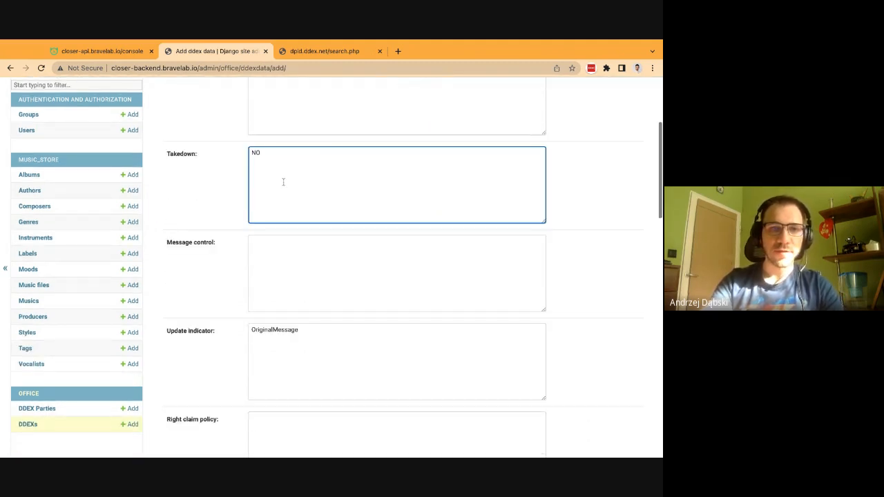
{"action": "scroll", "coordinate": [283, 181], "scroll_direction": "down", "scroll_amount": 2}
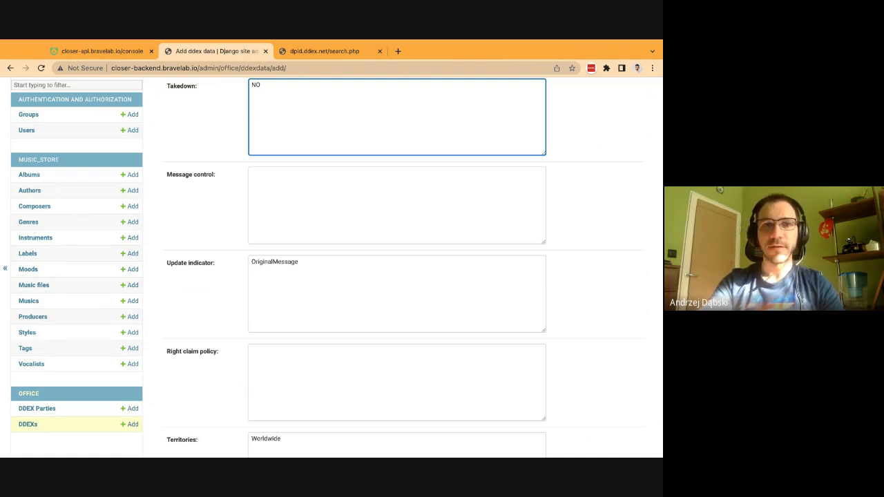
{"action": "key", "text": "ctrl+a"}
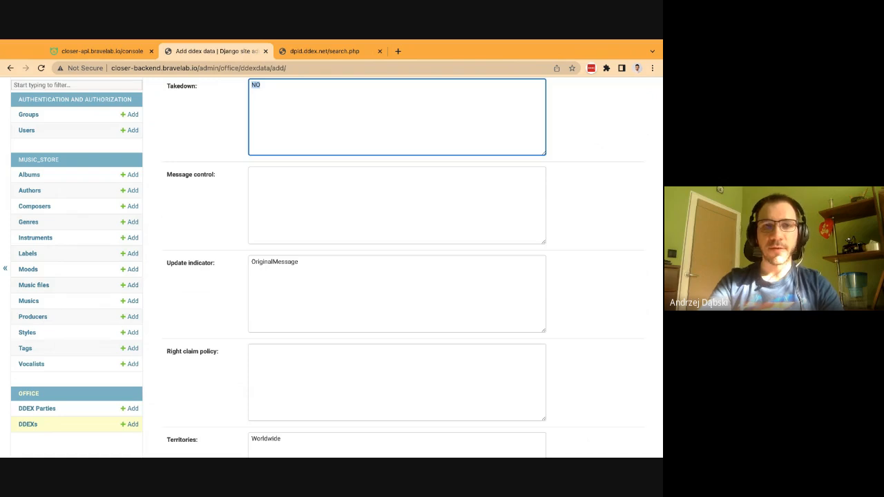
{"action": "left_click", "coordinate": [260, 85]}
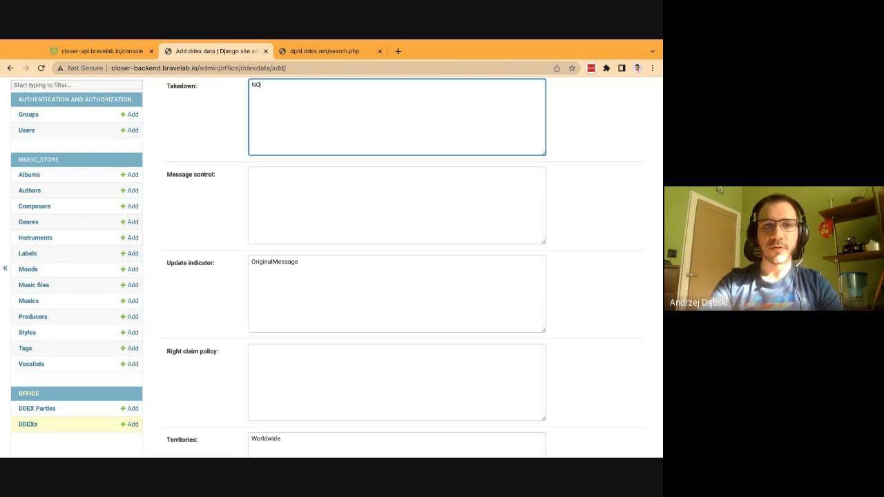
Step: Set the Message control of the new DDEX data entry to TextMessage
{"action": "left_click", "coordinate": [283, 201]}
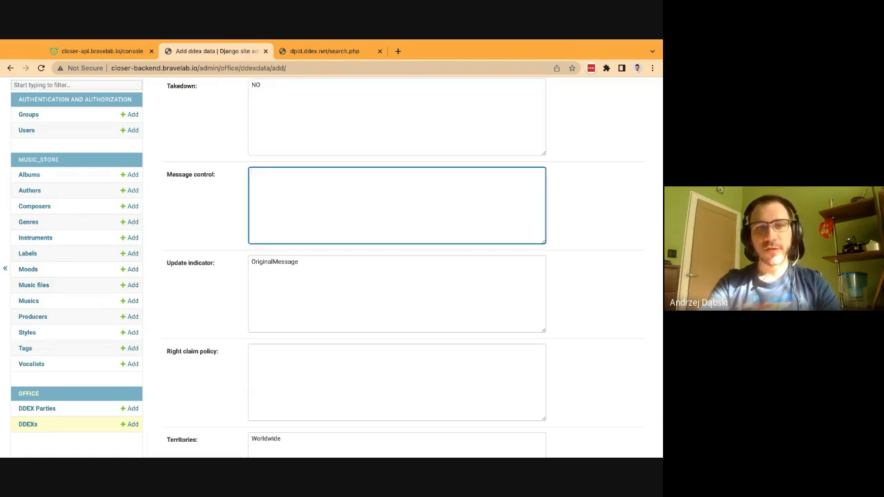
{"action": "type", "text": "TextMe"}
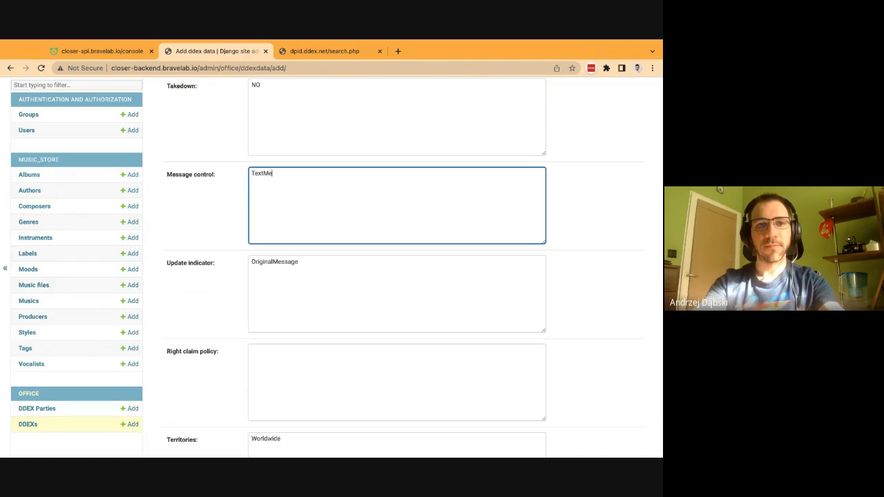
{"action": "type", "text": "ssage"}
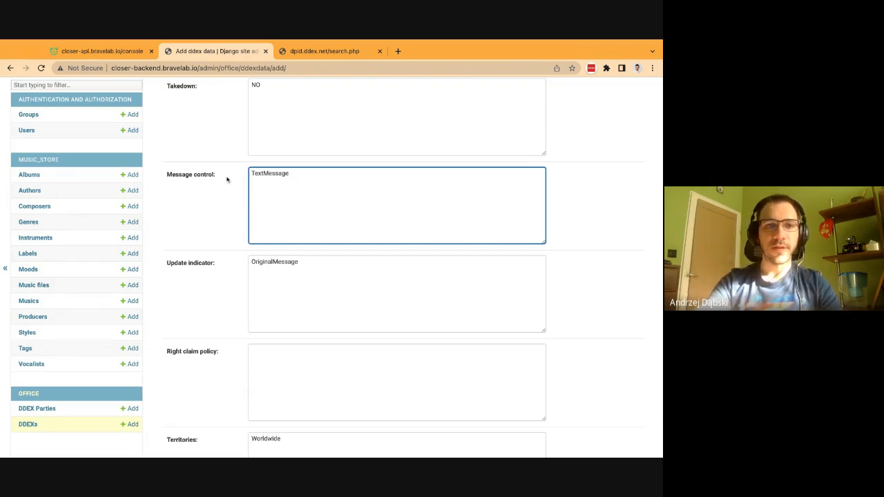
{"action": "key", "text": "ctrl+a"}
Step: Set the Right claim policy of the new DDEX data entry to Monetize
{"action": "left_click", "coordinate": [276, 280]}
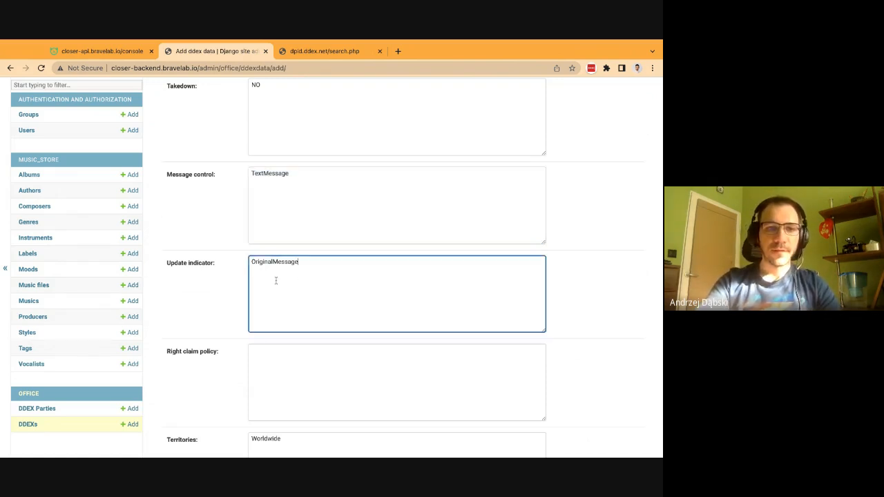
{"action": "scroll", "coordinate": [275, 280], "scroll_direction": "down", "scroll_amount": 2}
{"action": "left_click", "coordinate": [280, 237]}
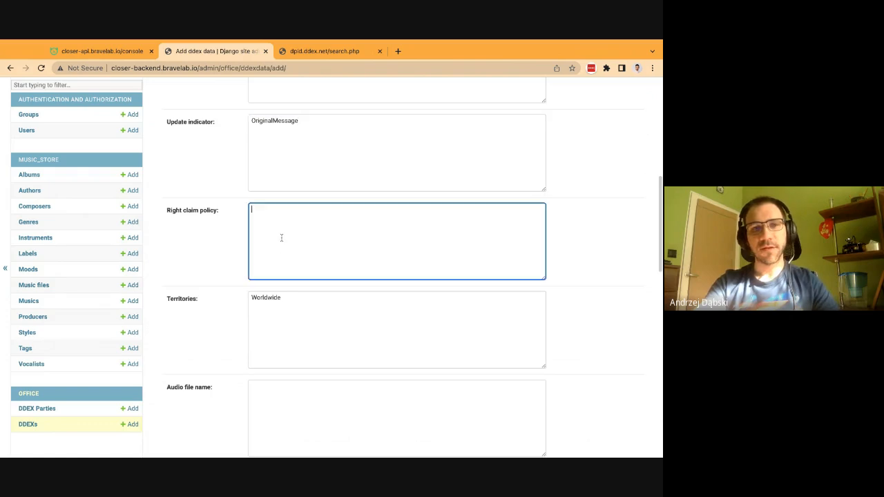
{"action": "left_click", "coordinate": [300, 187]}
{"action": "left_click", "coordinate": [300, 274]}
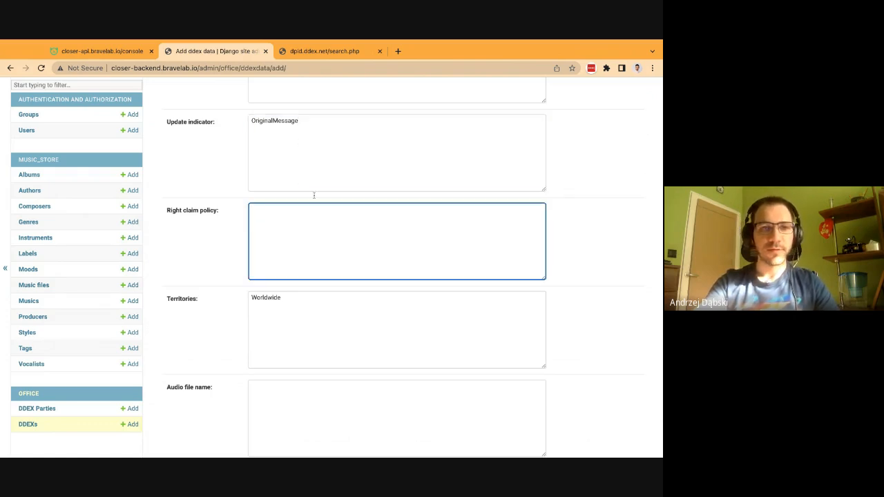
{"action": "scroll", "coordinate": [310, 195], "scroll_direction": "down", "scroll_amount": 1}
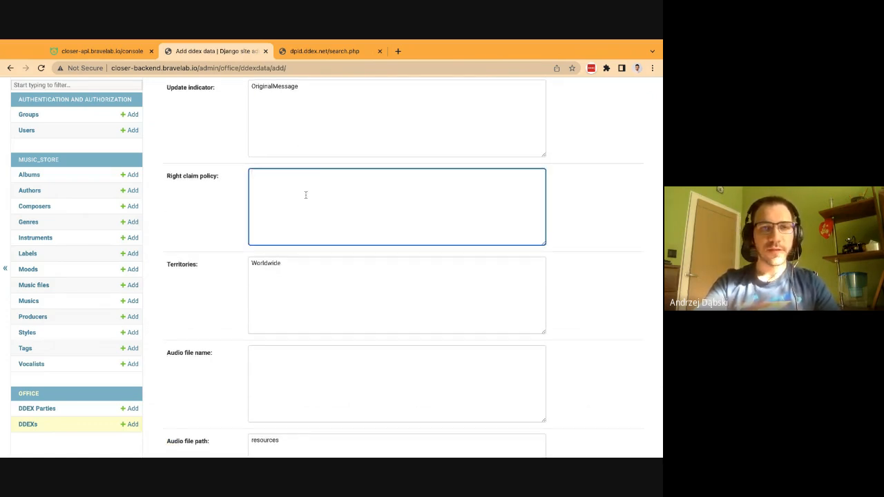
{"action": "triple_click", "coordinate": [177, 178]}
{"action": "left_click", "coordinate": [338, 194]}
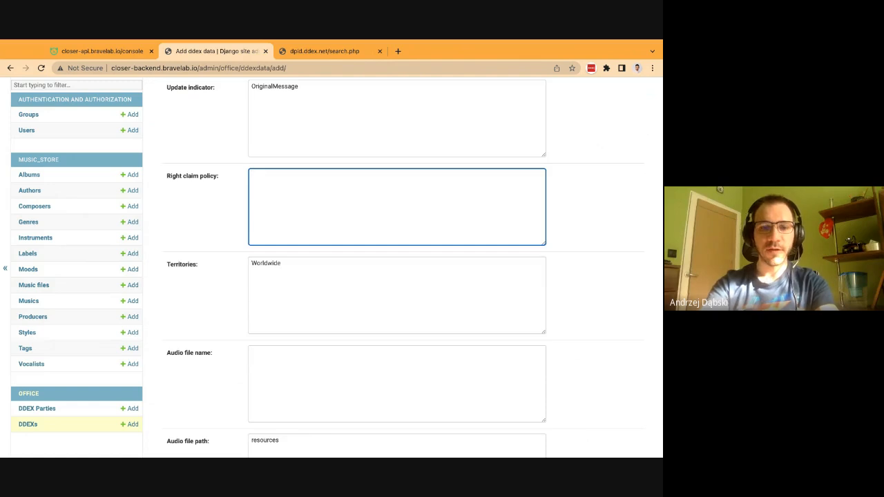
{"action": "type", "text": "M"}
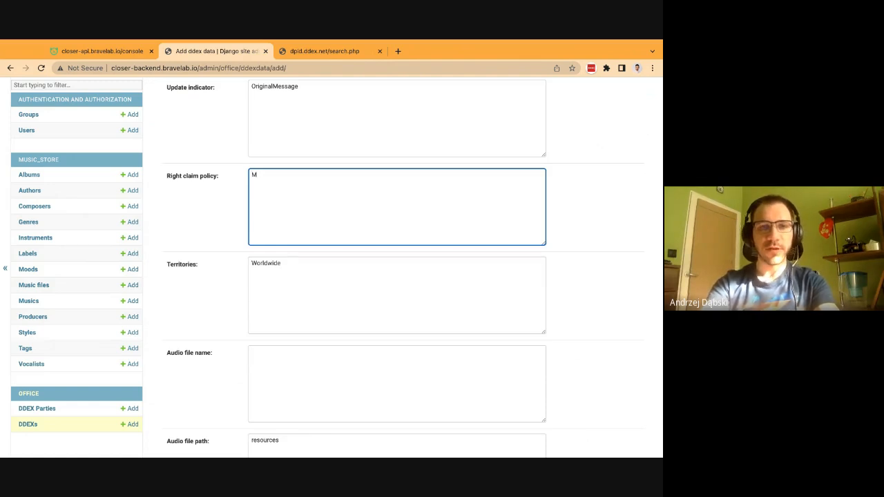
{"action": "type", "text": "onetize"}
{"action": "key", "text": "Tab"}
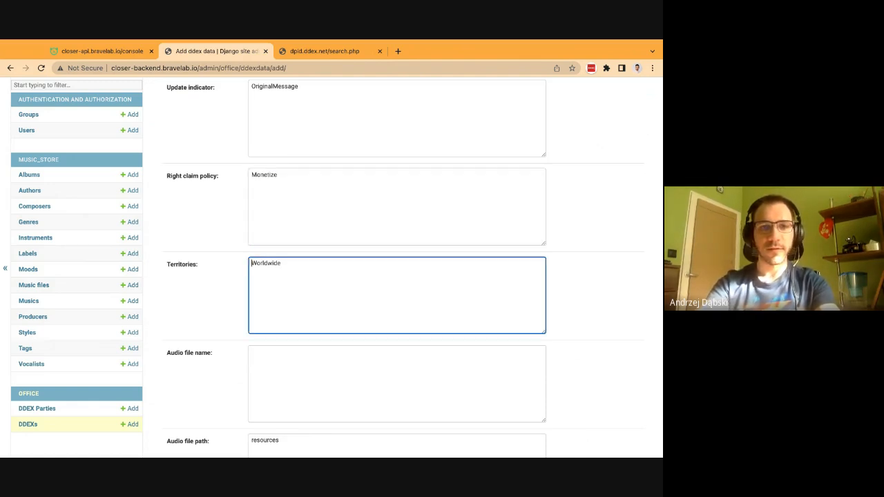
Step: Enter music.wav as the audio file name of the DDEX data entry
{"action": "key", "text": "ctrl+a"}
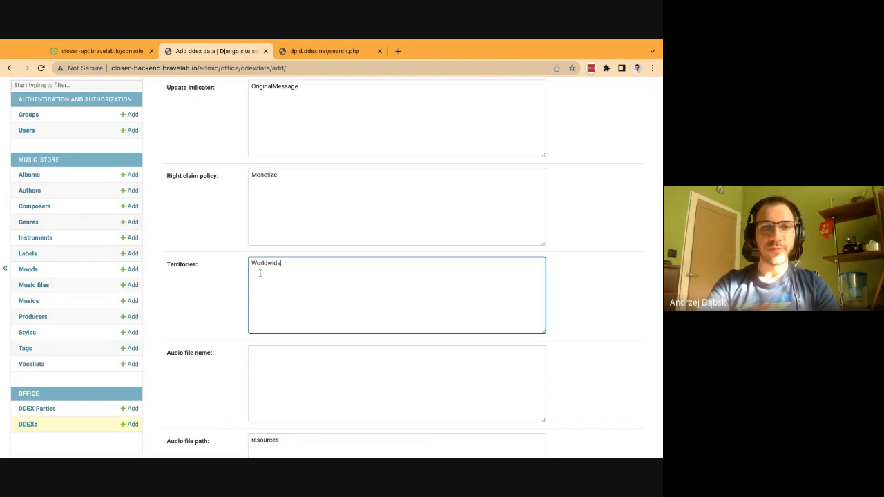
{"action": "scroll", "coordinate": [296, 292], "scroll_direction": "down", "scroll_amount": 5}
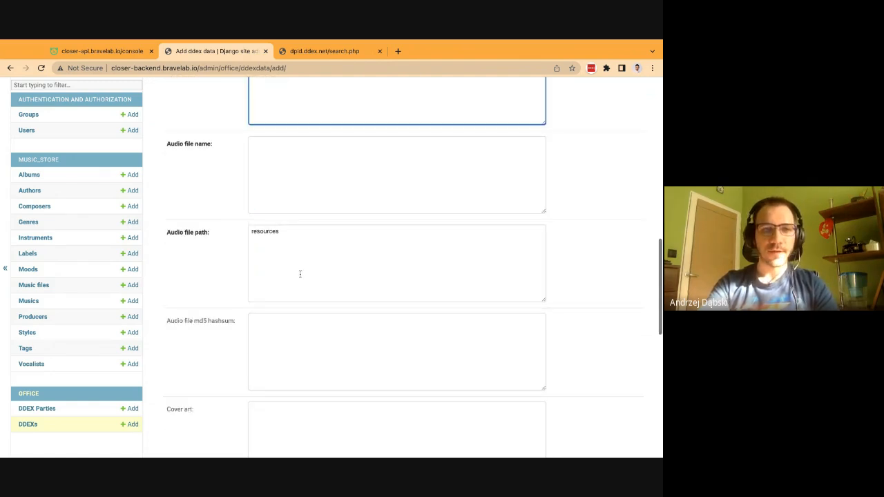
{"action": "left_click", "coordinate": [325, 207]}
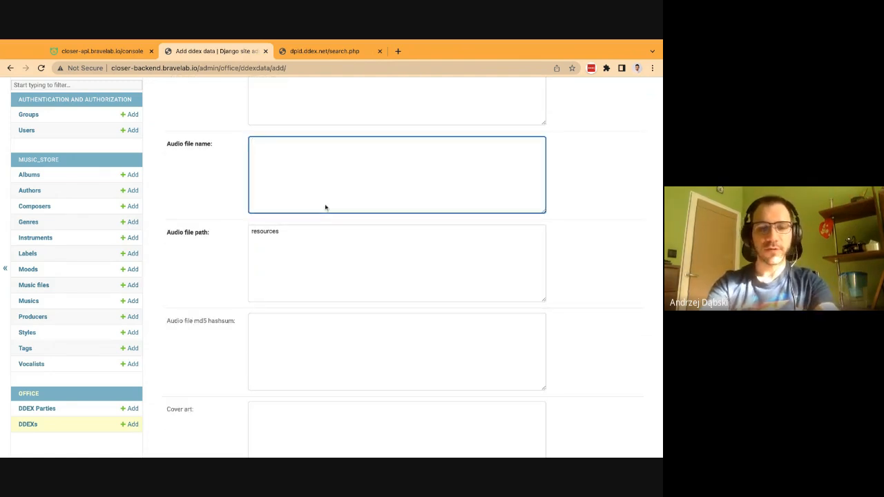
{"action": "type", "text": "music.wav"}
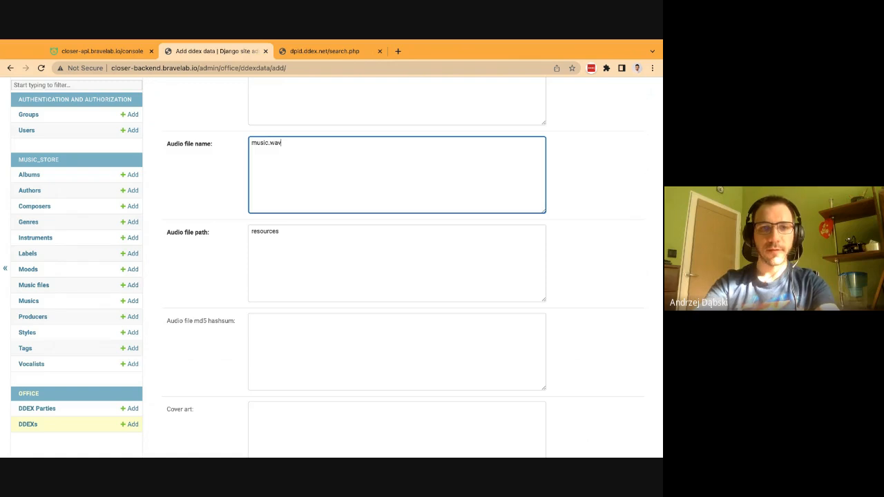
Step: Look over the optional audio file md5 hashsum, cover art and cover art md5 hashsum fields
{"action": "scroll", "coordinate": [398, 269], "scroll_direction": "down", "scroll_amount": 2}
{"action": "scroll", "coordinate": [304, 214], "scroll_direction": "down", "scroll_amount": 3}
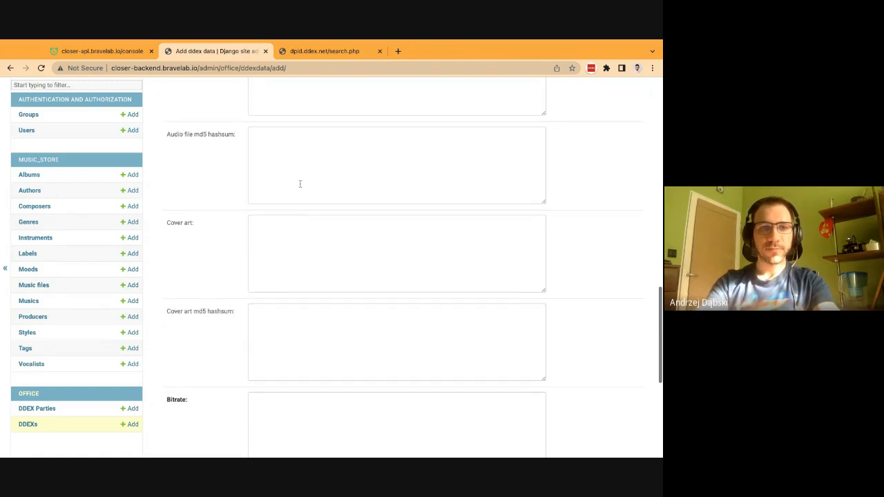
{"action": "left_click", "coordinate": [212, 135]}
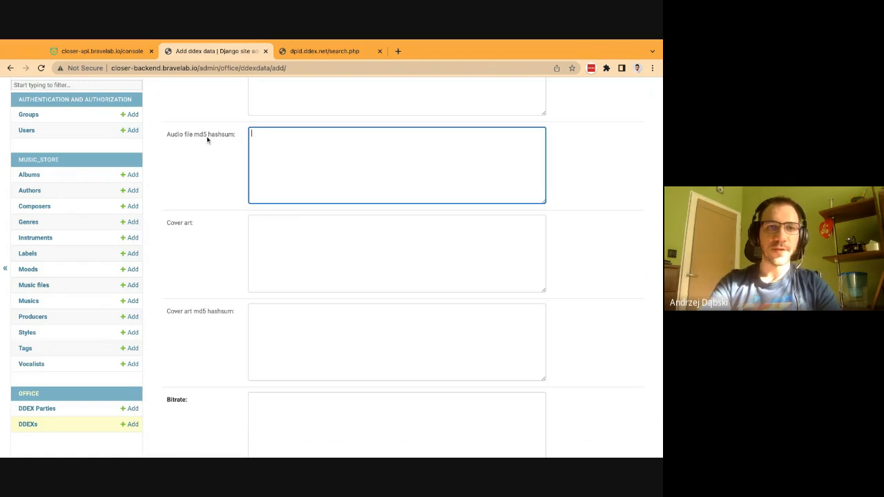
{"action": "scroll", "coordinate": [202, 155], "scroll_direction": "up", "scroll_amount": 1}
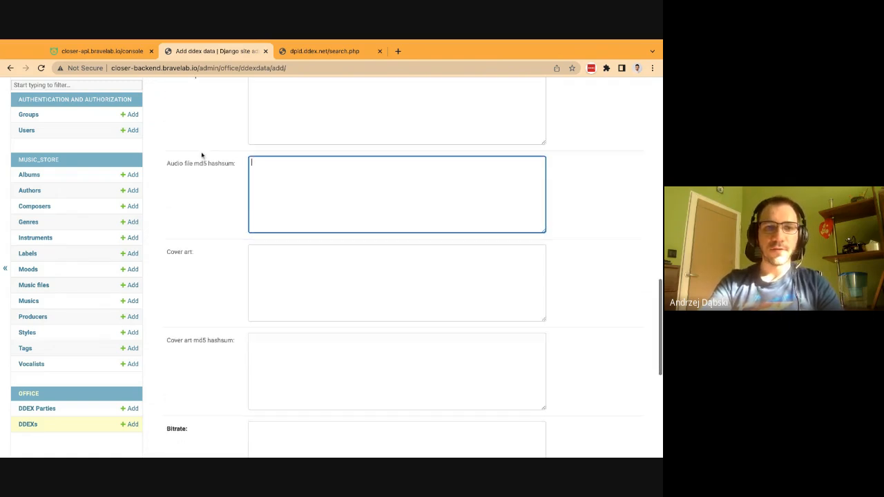
{"action": "scroll", "coordinate": [202, 154], "scroll_direction": "down", "scroll_amount": 2}
{"action": "left_click", "coordinate": [183, 220]}
{"action": "double_click", "coordinate": [219, 270]}
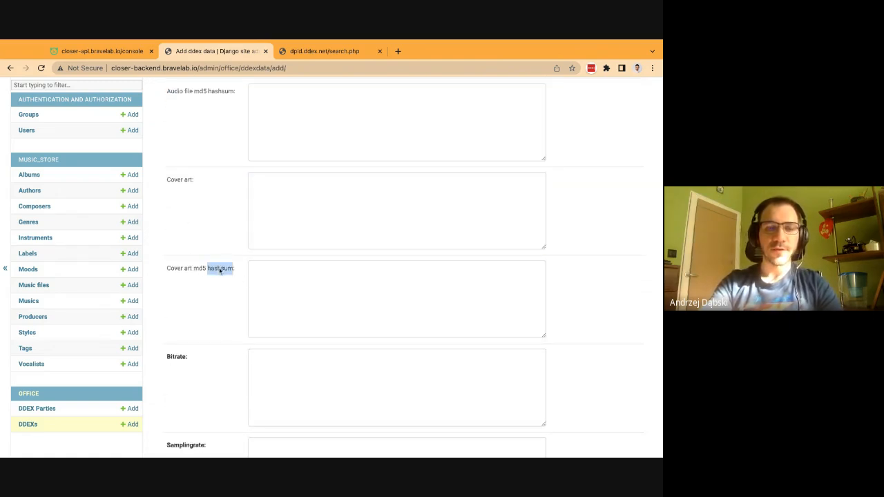
Step: Set the Bitrate to 128 and the Samplingrate to 8 in the DDEX data entry
{"action": "scroll", "coordinate": [220, 271], "scroll_direction": "down", "scroll_amount": 3}
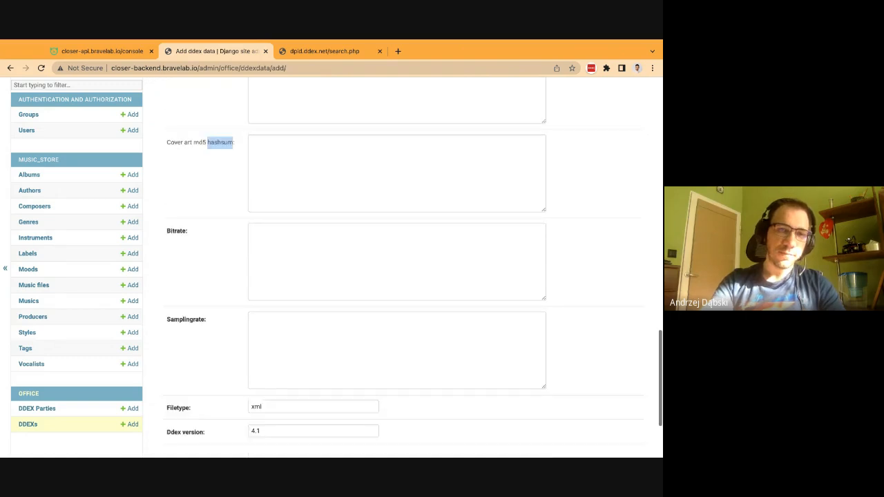
{"action": "left_click", "coordinate": [313, 194]}
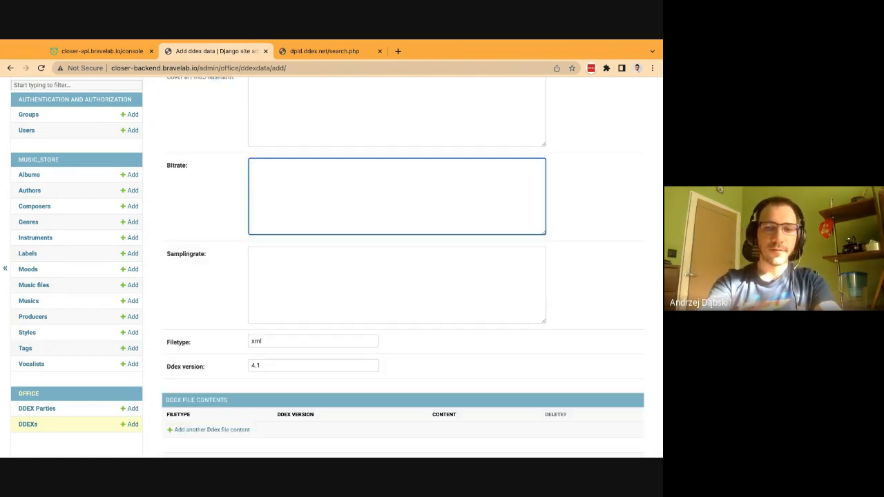
{"action": "type", "text": "128"}
{"action": "key", "text": "Tab"}
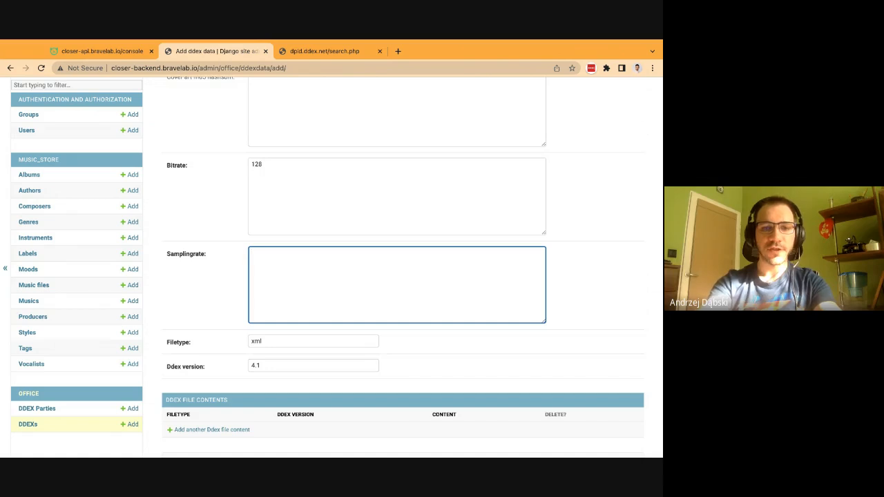
{"action": "type", "text": "8"}
{"action": "scroll", "coordinate": [322, 296], "scroll_direction": "down", "scroll_amount": 2}
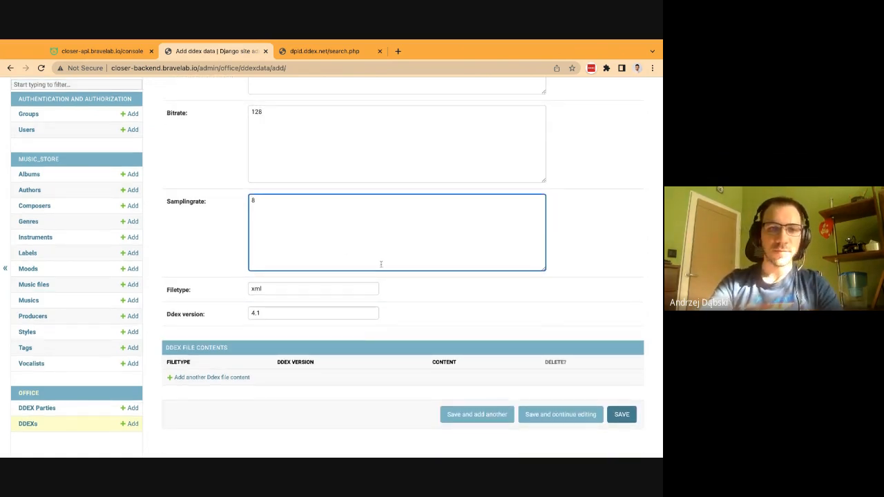
Step: Check the Filetype and Ddex version values, and save the DDEX data entry while keeping it open for editing
{"action": "double_click", "coordinate": [263, 290]}
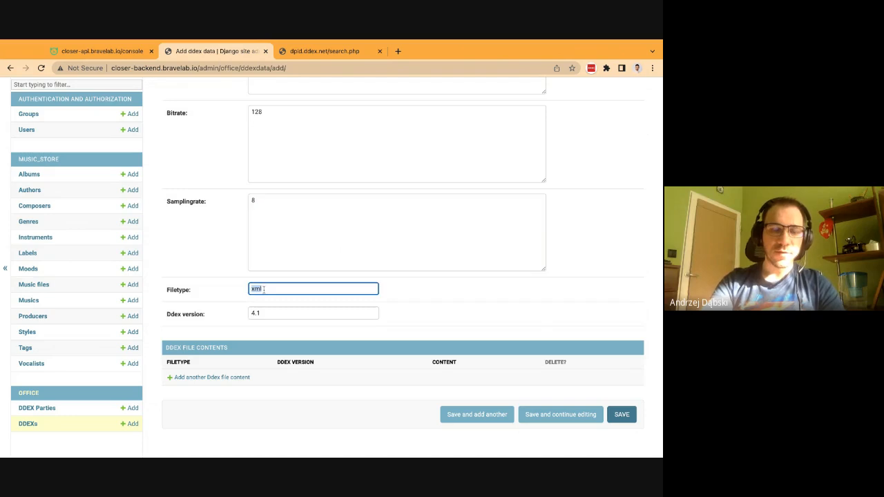
{"action": "double_click", "coordinate": [265, 313]}
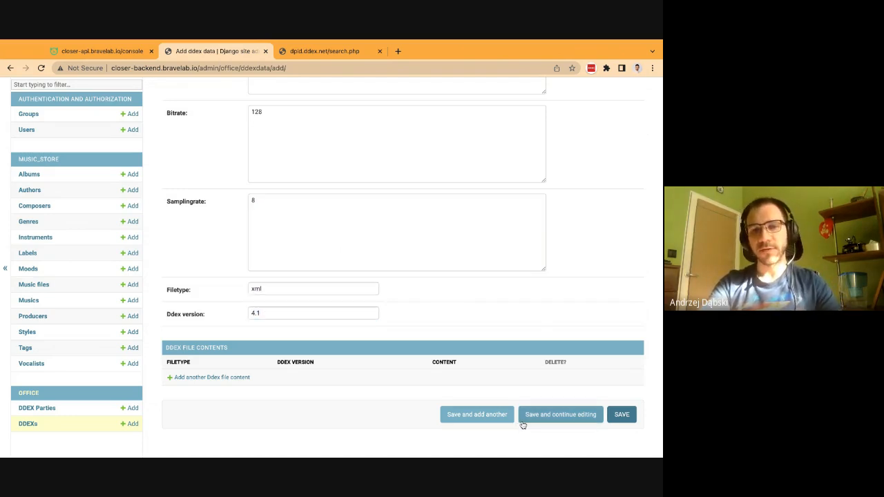
{"action": "left_click", "coordinate": [551, 424]}
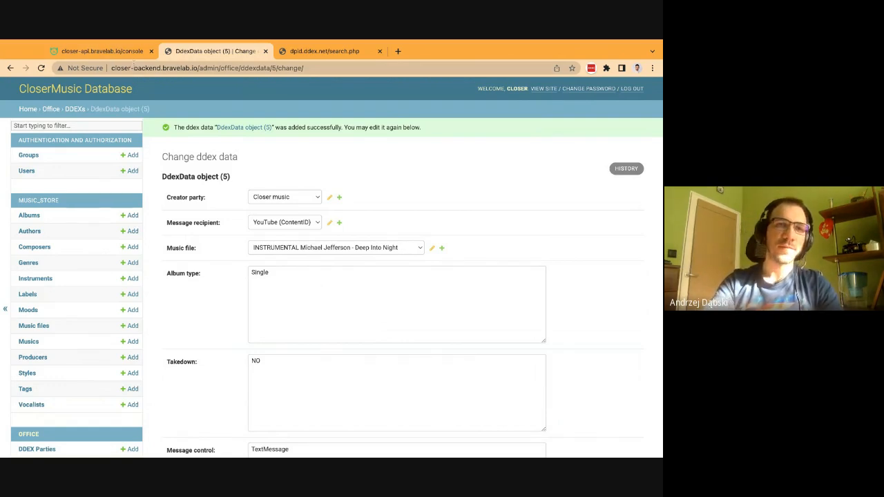
Step: Switch to the Hasura API Explorer to inspect the generateDDEX query's trackId argument, and check the saved DDEX entry's ID in the admin
{"action": "left_click", "coordinate": [111, 51]}
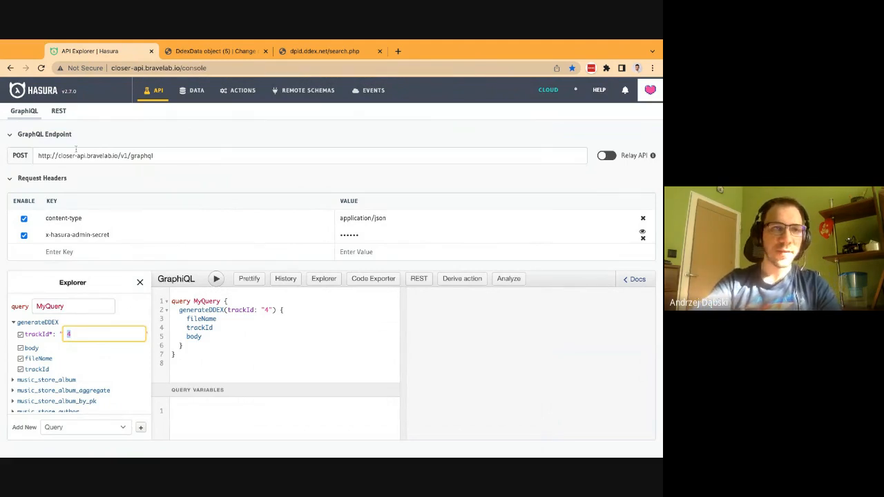
{"action": "double_click", "coordinate": [212, 310]}
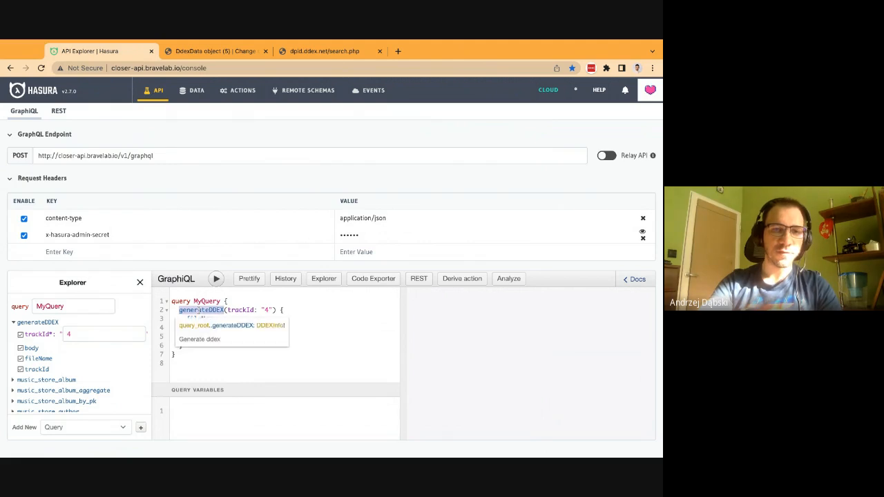
{"action": "double_click", "coordinate": [238, 310]}
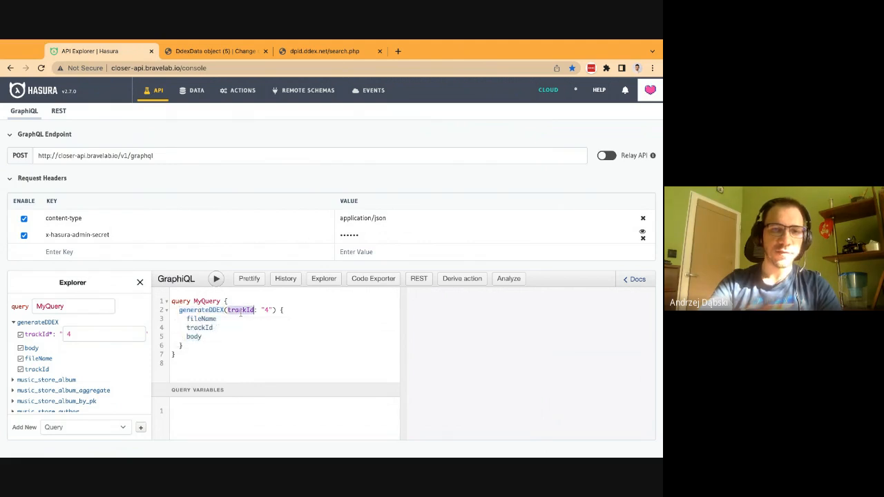
{"action": "left_click", "coordinate": [225, 51]}
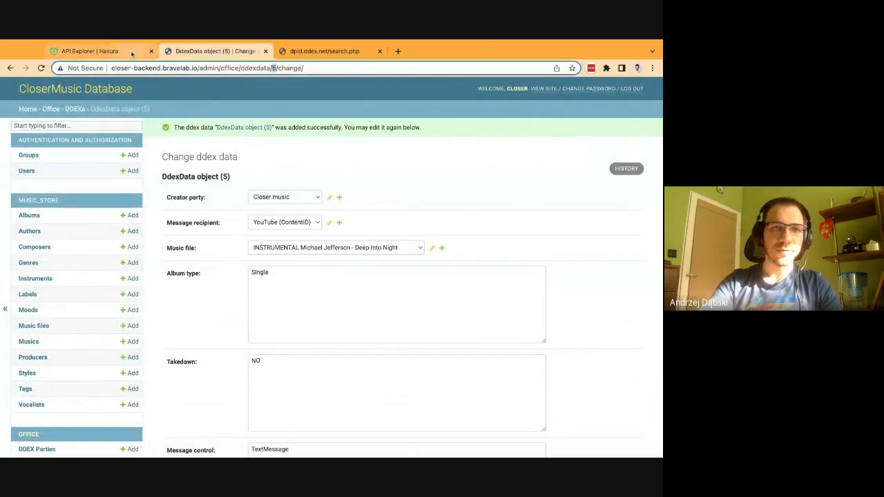
Step: Switch to the Hasura API Explorer, set trackId to "5" in the generateDDEX query and run it
{"action": "left_click", "coordinate": [89, 51]}
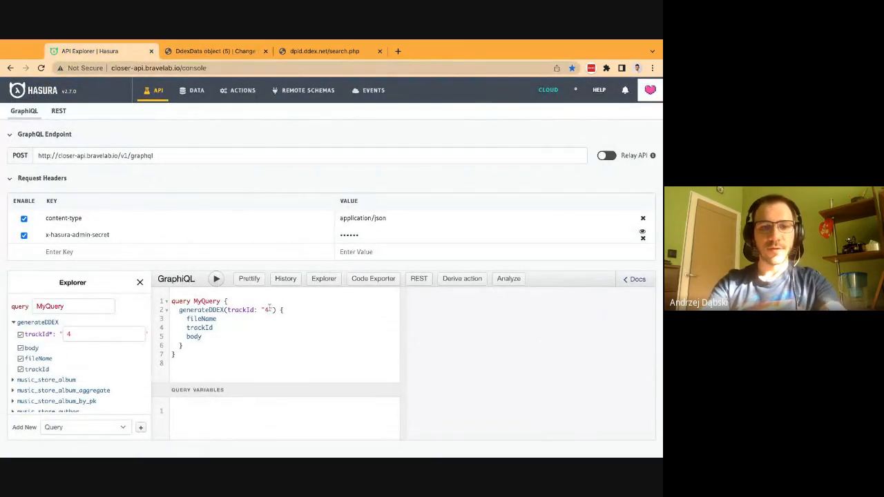
{"action": "double_click", "coordinate": [266, 310]}
{"action": "type", "text": "5"}
{"action": "left_click", "coordinate": [270, 344]}
{"action": "left_click", "coordinate": [217, 278]}
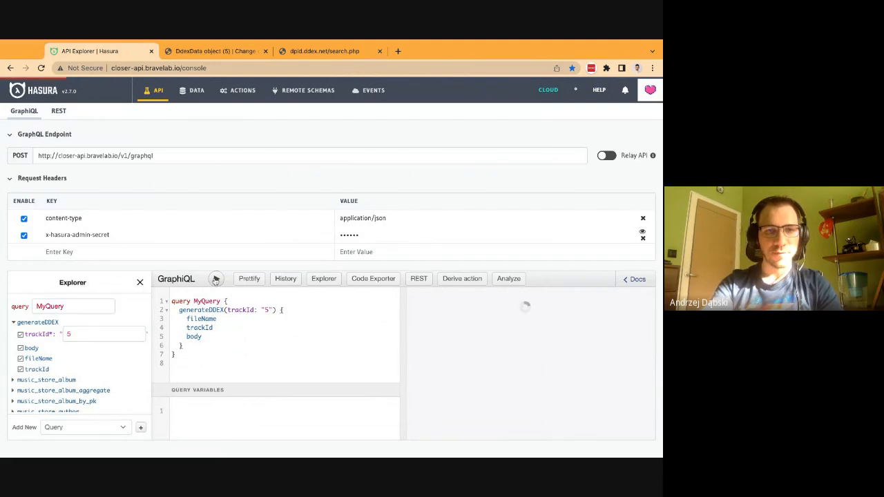
Step: Examine the fileName value and the generated XML body in the generateDDEX query response
{"action": "double_click", "coordinate": [206, 319]}
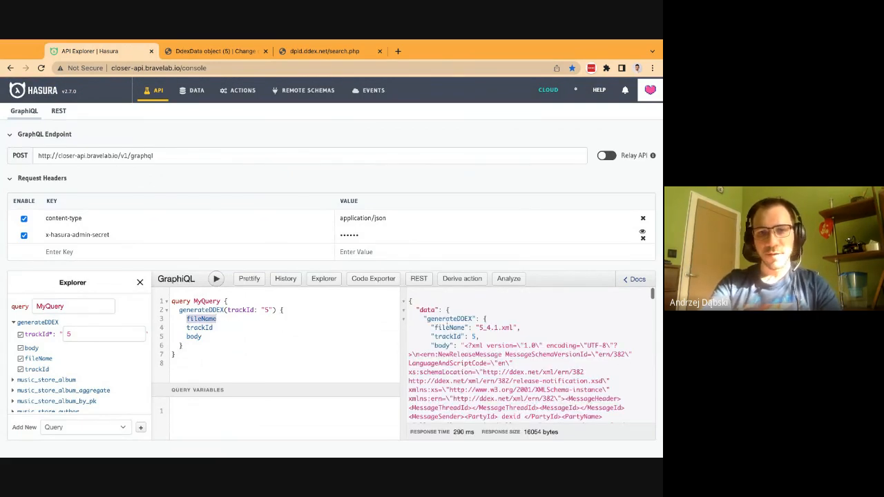
{"action": "left_click_drag", "start_coordinate": [477, 328], "coordinate": [502, 328]}
{"action": "left_click", "coordinate": [507, 330]}
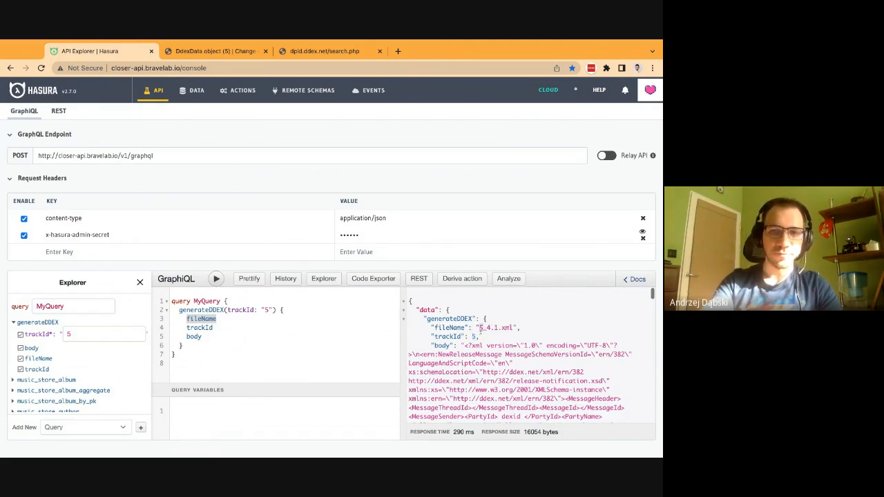
{"action": "scroll", "coordinate": [481, 330], "scroll_direction": "down", "scroll_amount": 5}
{"action": "scroll", "coordinate": [481, 330], "scroll_direction": "up", "scroll_amount": 1}
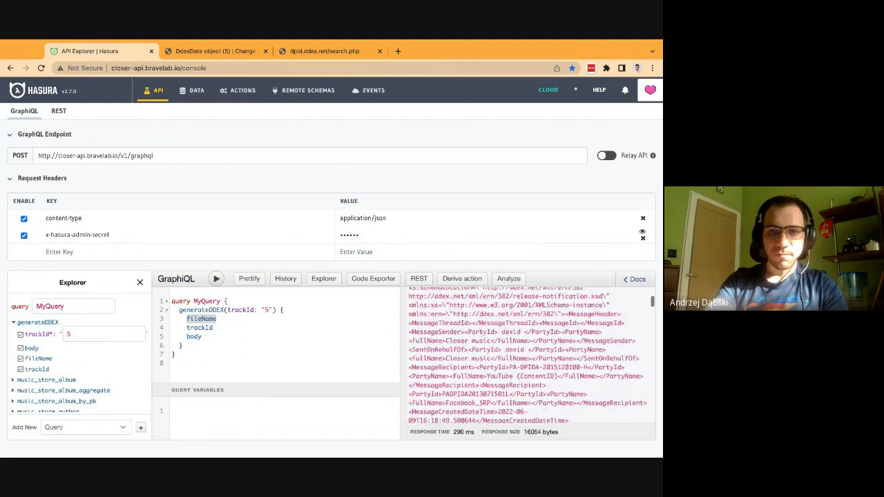
{"action": "scroll", "coordinate": [482, 331], "scroll_direction": "up", "scroll_amount": 4}
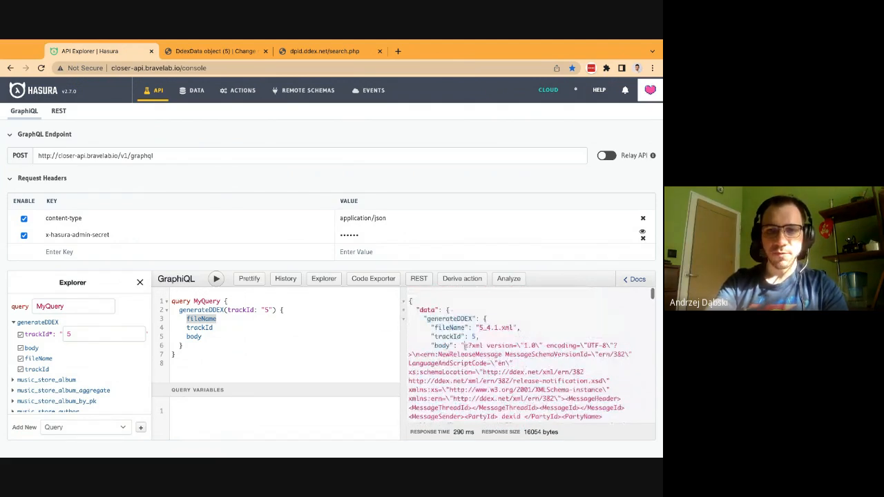
{"action": "scroll", "coordinate": [456, 366], "scroll_direction": "down", "scroll_amount": 5}
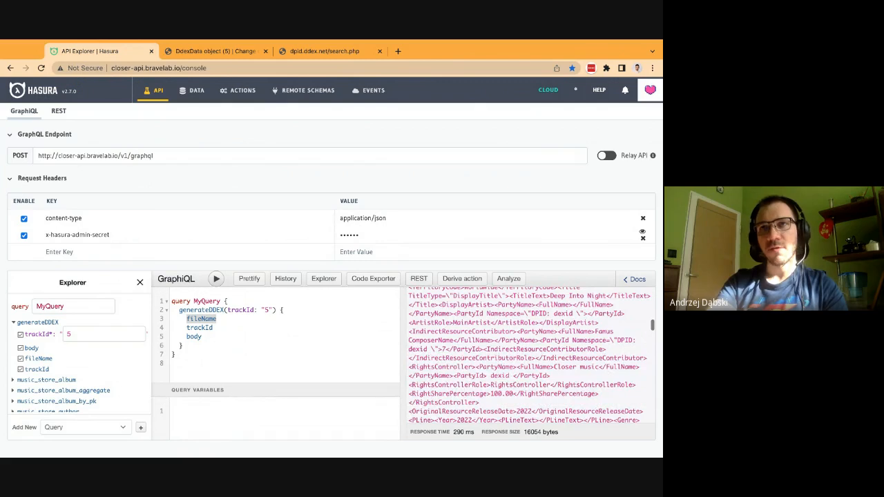
{"action": "scroll", "coordinate": [464, 394], "scroll_direction": "up", "scroll_amount": 5}
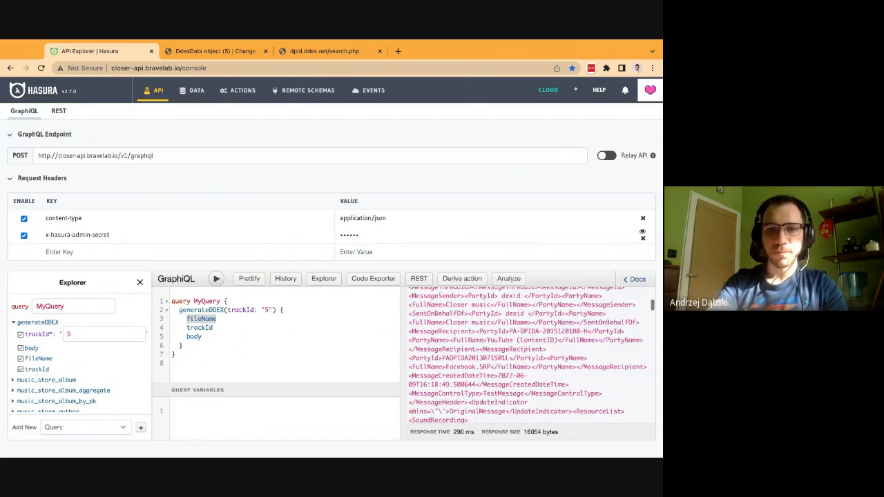
{"action": "left_click_drag", "start_coordinate": [465, 346], "coordinate": [463, 372]}
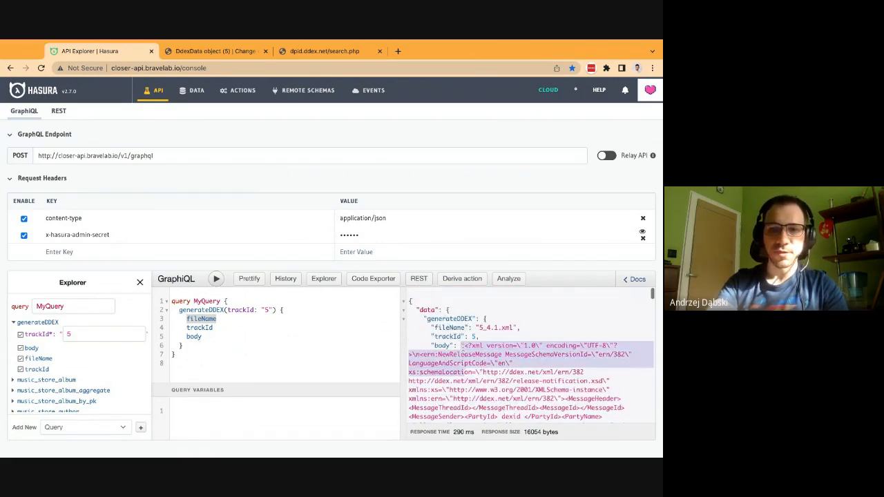
Step: Check the fileName value in the generateDDEX response, and switch to the CloserMusic admin to reload the DDEX data entry
{"action": "left_click", "coordinate": [463, 372]}
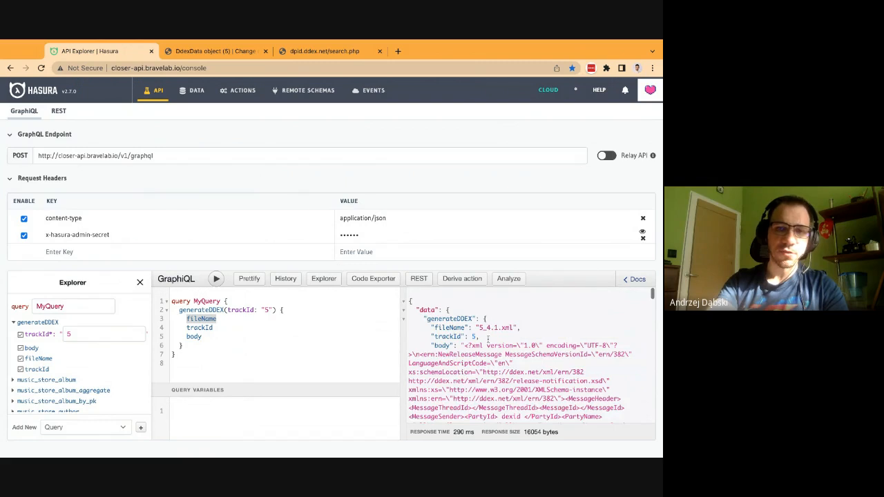
{"action": "left_click_drag", "start_coordinate": [482, 330], "coordinate": [516, 328]}
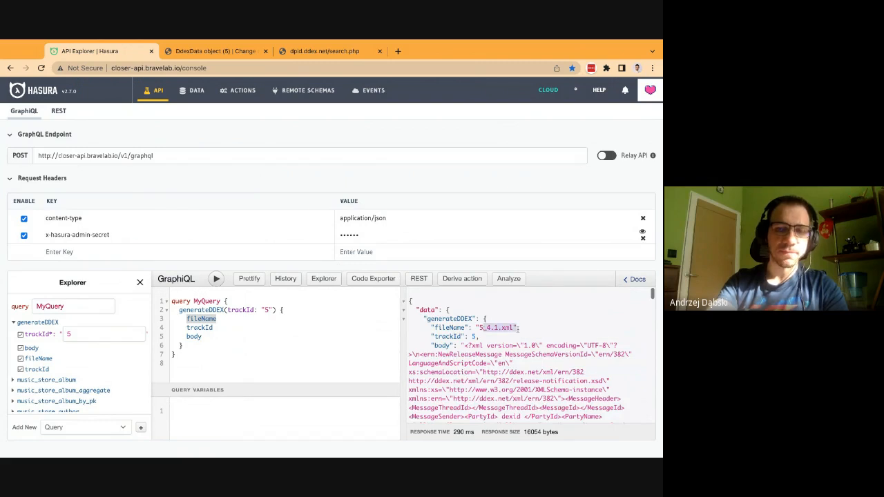
{"action": "left_click", "coordinate": [232, 56]}
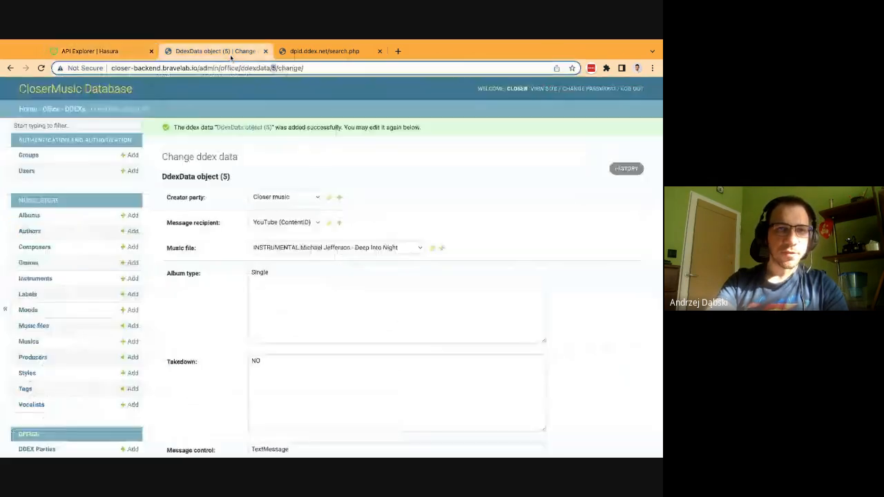
{"action": "left_click", "coordinate": [42, 67]}
{"action": "left_click_drag", "start_coordinate": [236, 133], "coordinate": [194, 134]}
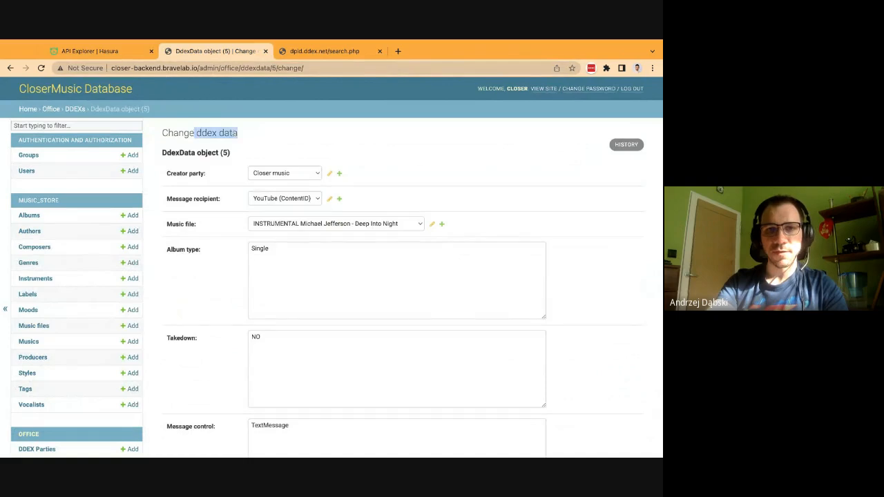
{"action": "left_click", "coordinate": [235, 134]}
Step: Examine the filetype, DDEX version and XML content in the entry's DDEX file contents section
{"action": "scroll", "coordinate": [235, 133], "scroll_direction": "down", "scroll_amount": 15}
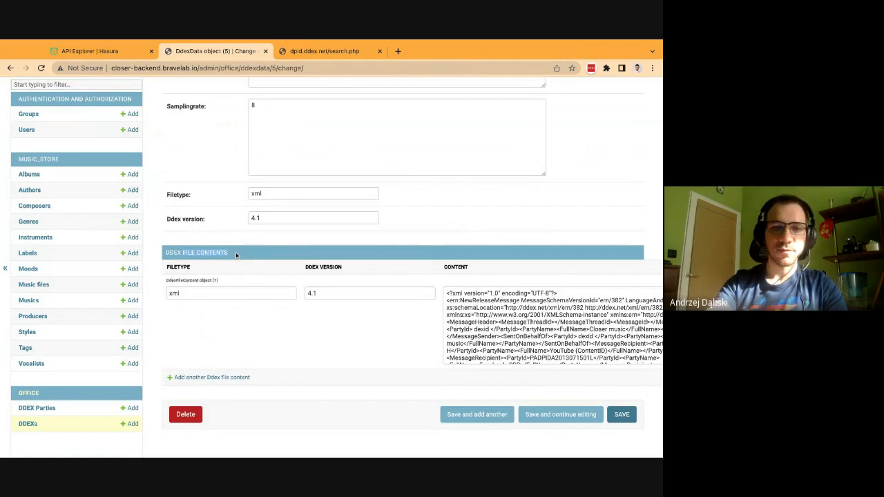
{"action": "left_click", "coordinate": [223, 299]}
{"action": "left_click", "coordinate": [334, 304]}
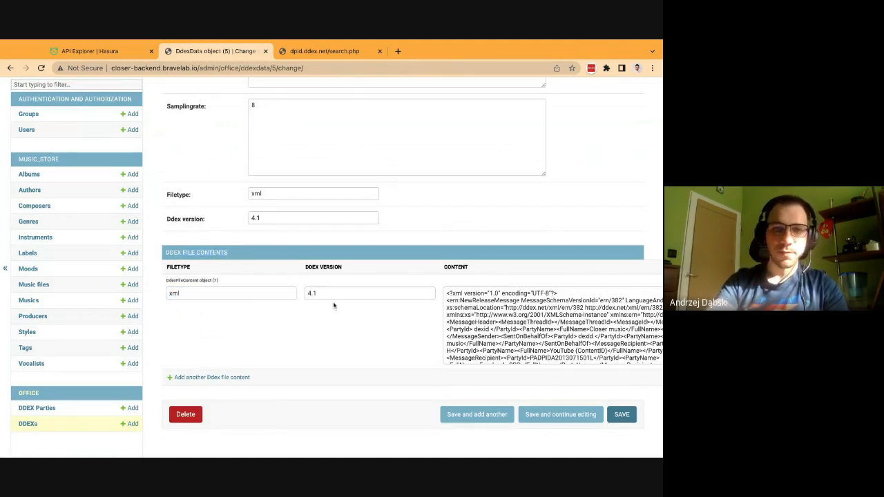
{"action": "left_click", "coordinate": [339, 297]}
{"action": "left_click", "coordinate": [449, 299]}
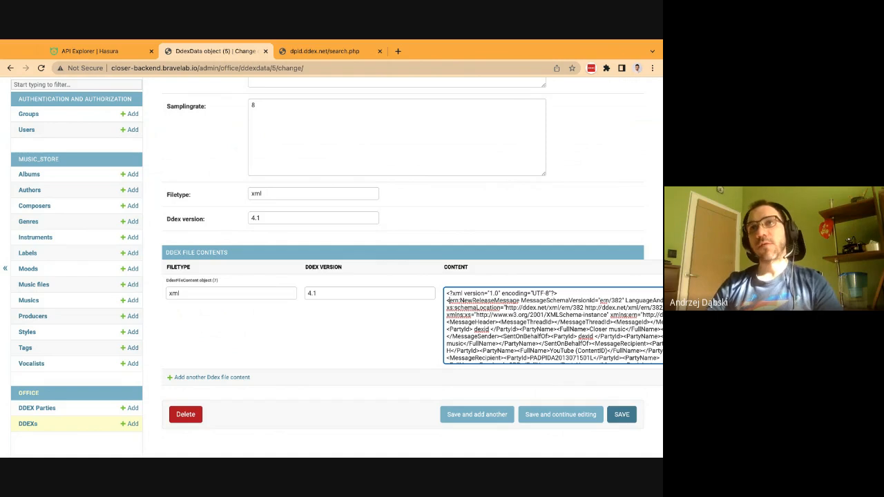
Step: Review the entry's Message recipient and DDEX file contents, checking back on the generateDDEX response in the Hasura API Explorer
{"action": "scroll", "coordinate": [186, 203], "scroll_direction": "up", "scroll_amount": 15}
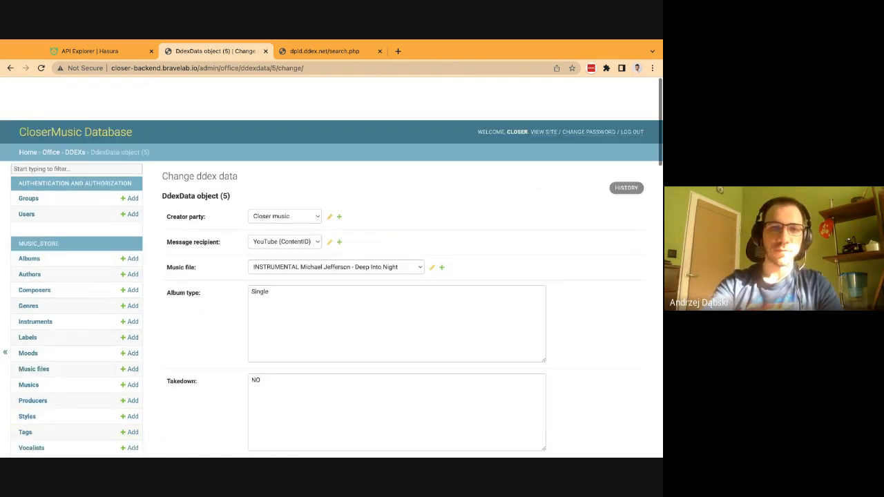
{"action": "triple_click", "coordinate": [186, 201]}
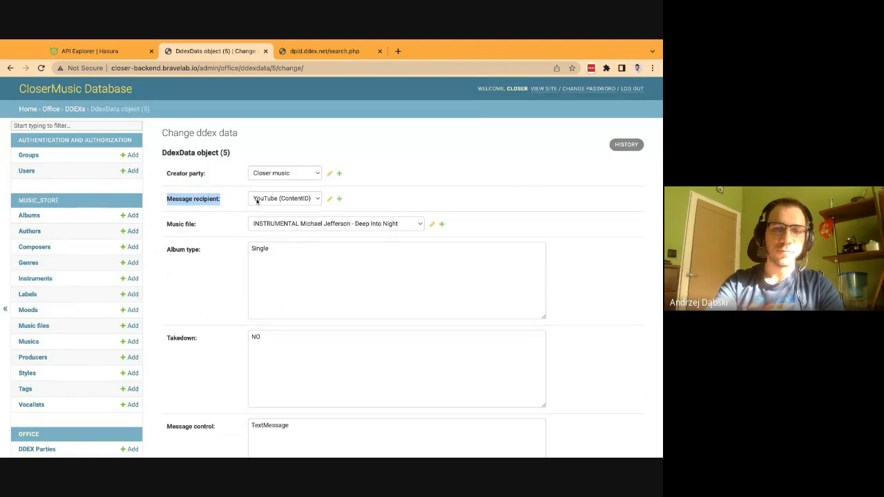
{"action": "scroll", "coordinate": [161, 227], "scroll_direction": "down", "scroll_amount": 15}
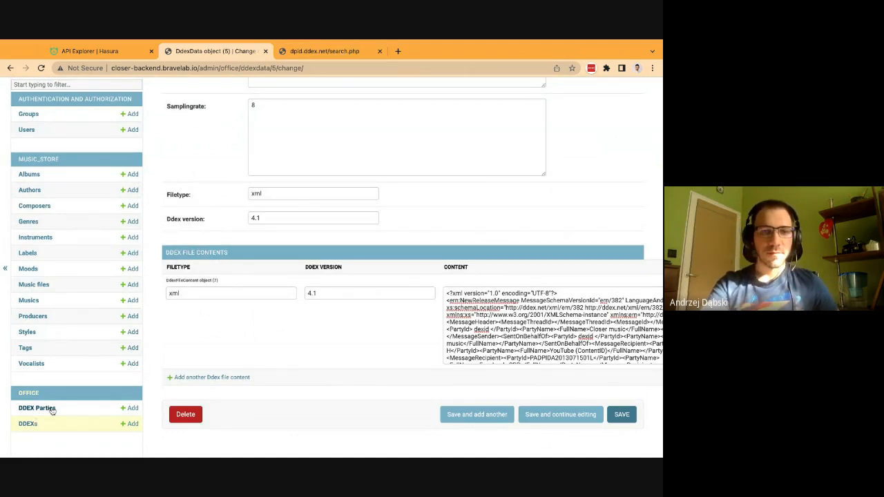
{"action": "left_click", "coordinate": [108, 51]}
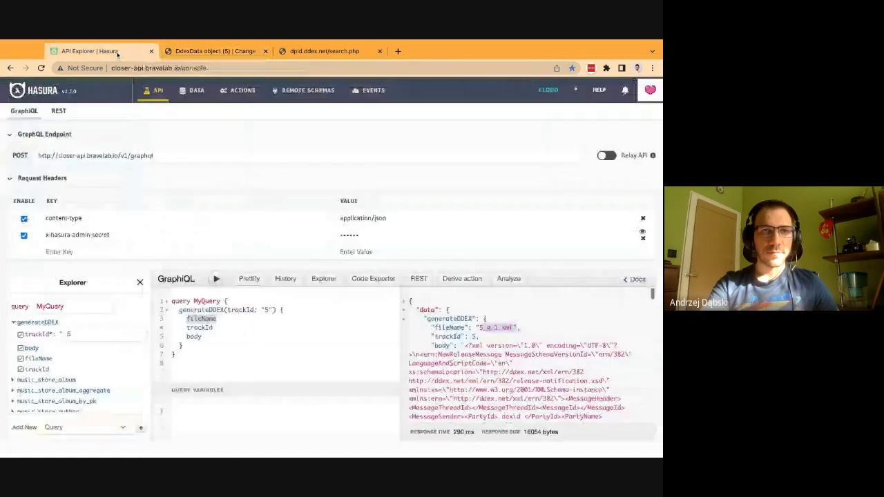
{"action": "left_click", "coordinate": [200, 53]}
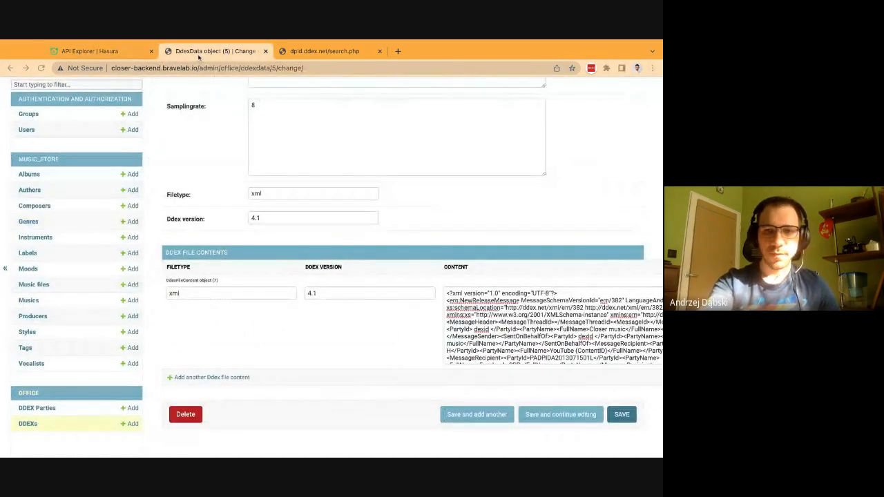